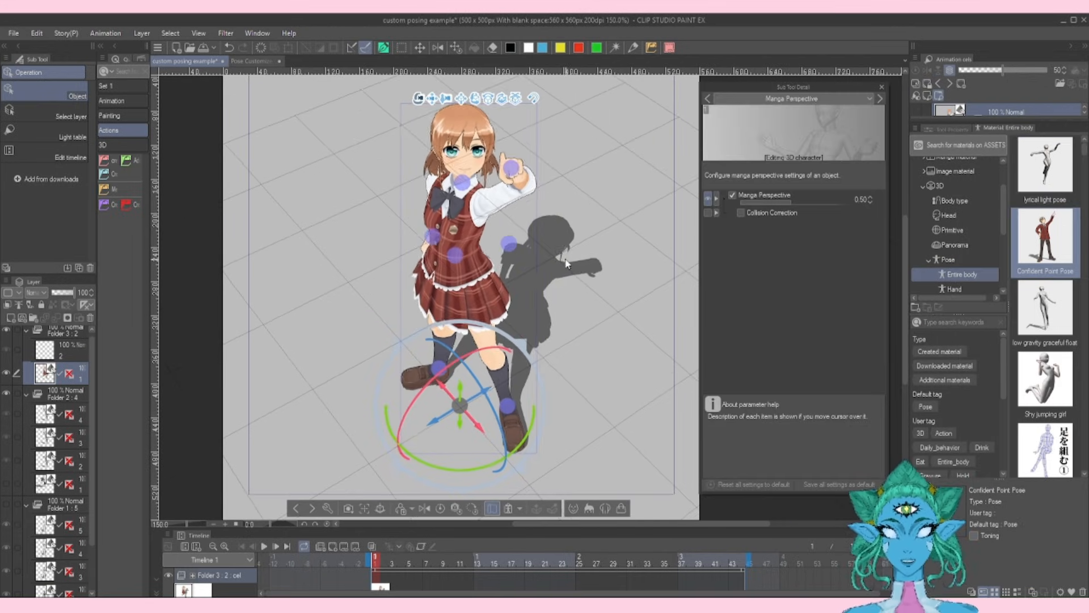
left_click_drag(566, 261, 565, 260)
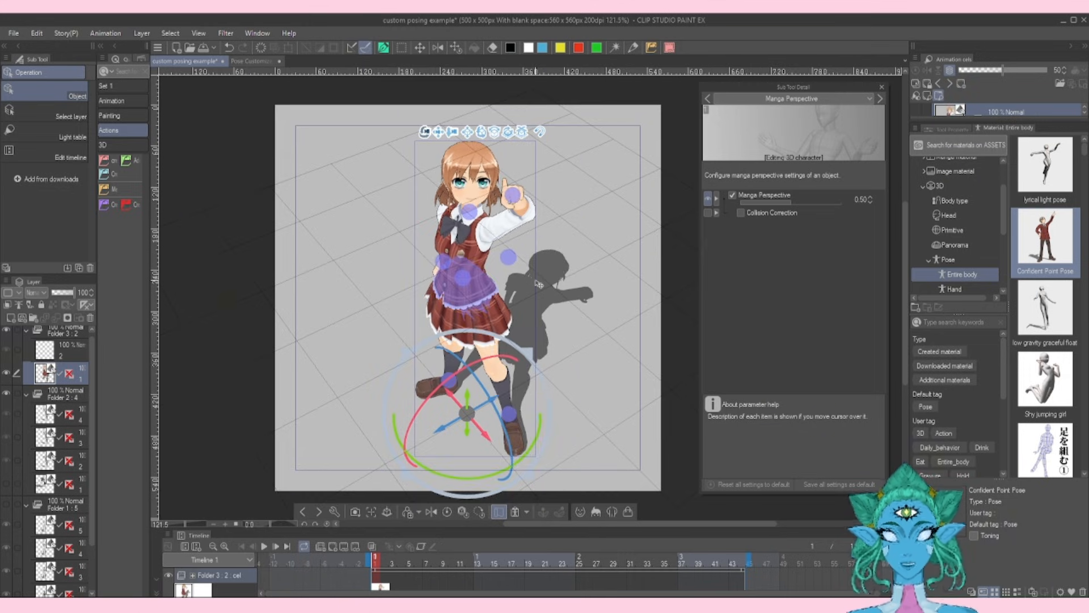
mouse_move(467, 288)
left_mouse_down()
mouse_move(464, 319)
mouse_move(458, 282)
left_mouse_up()
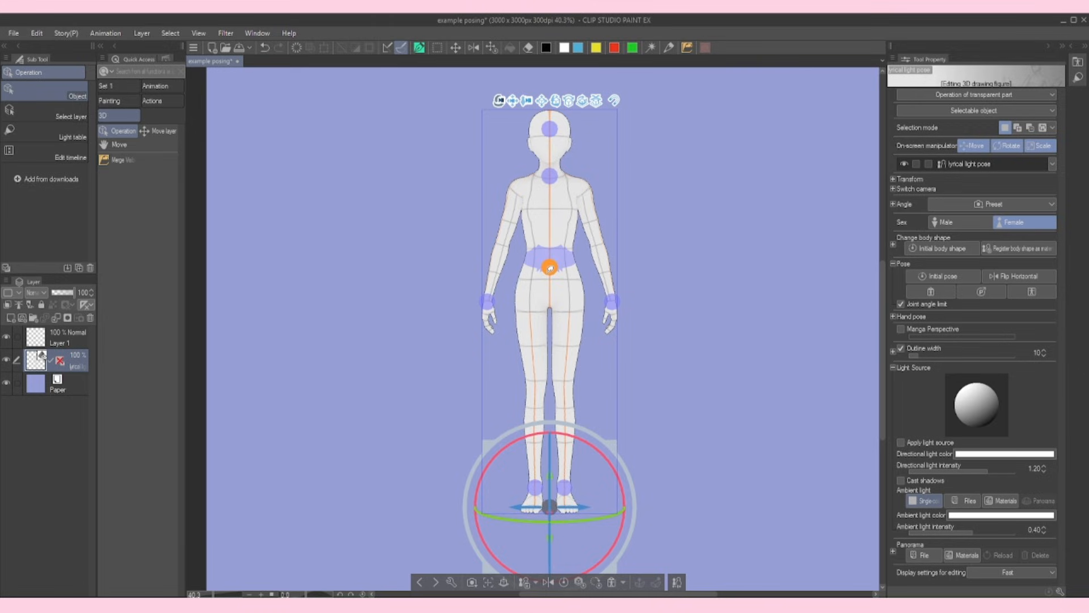
Step: Try moving the 3D drawing figure's body with the pose controller at its waist
left_click(550, 267)
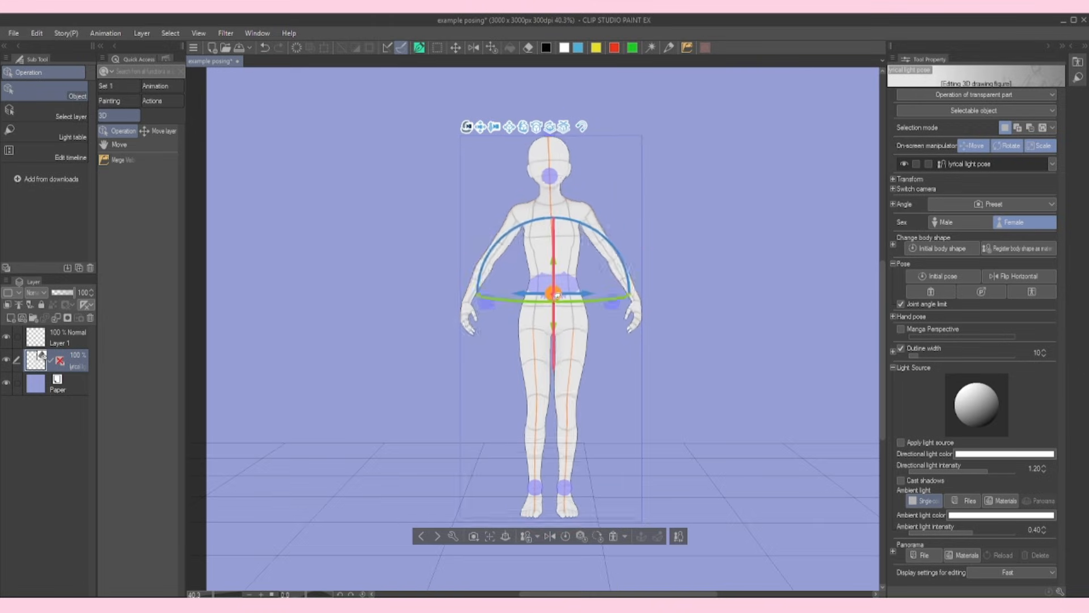
left_click_drag(556, 295, 556, 334)
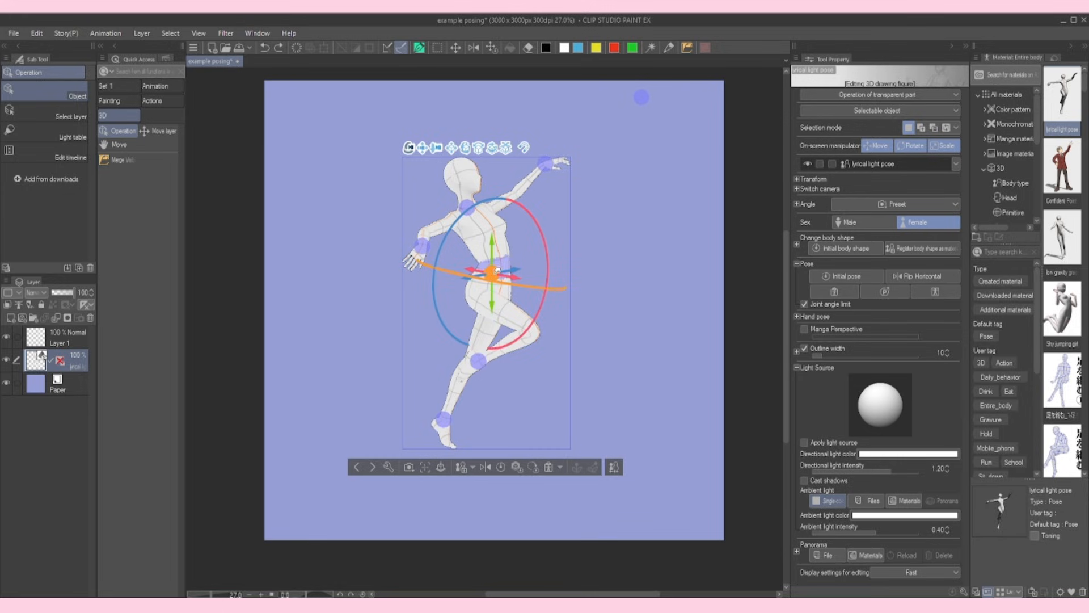
left_click_drag(494, 271, 636, 362)
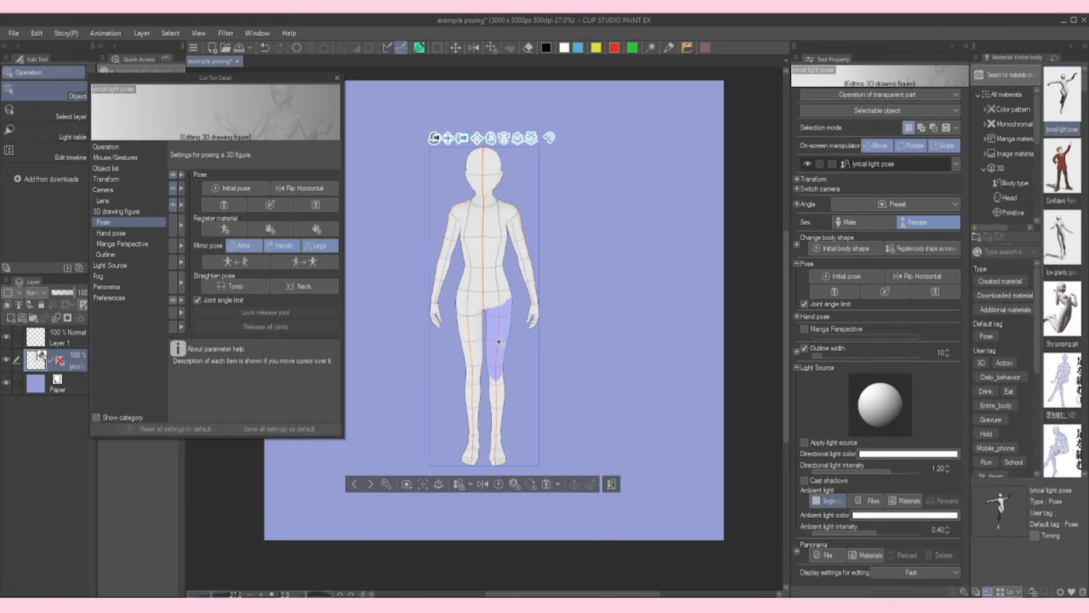
Step: Rotate the figure's left thigh and adjust its lower leg and foot so the left leg extends outward to the side
left_click(498, 342)
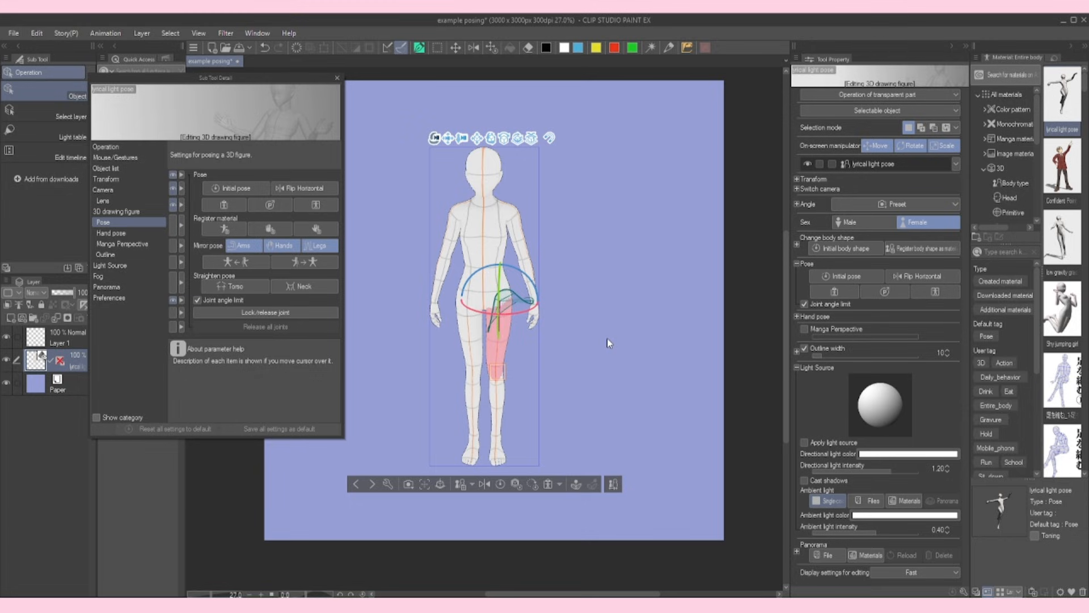
left_click_drag(529, 307, 509, 284)
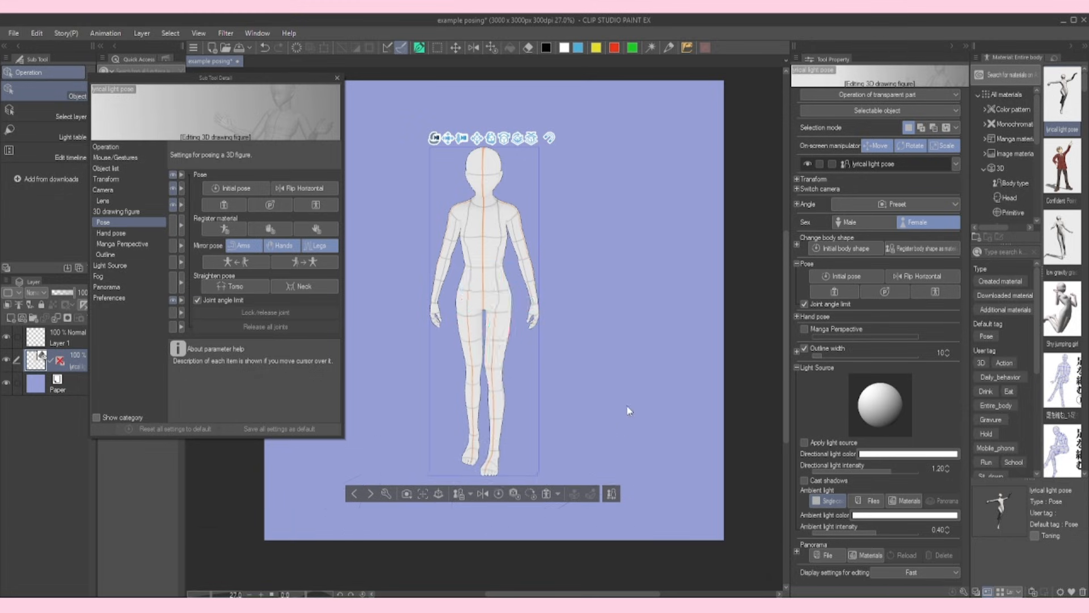
left_click(476, 397)
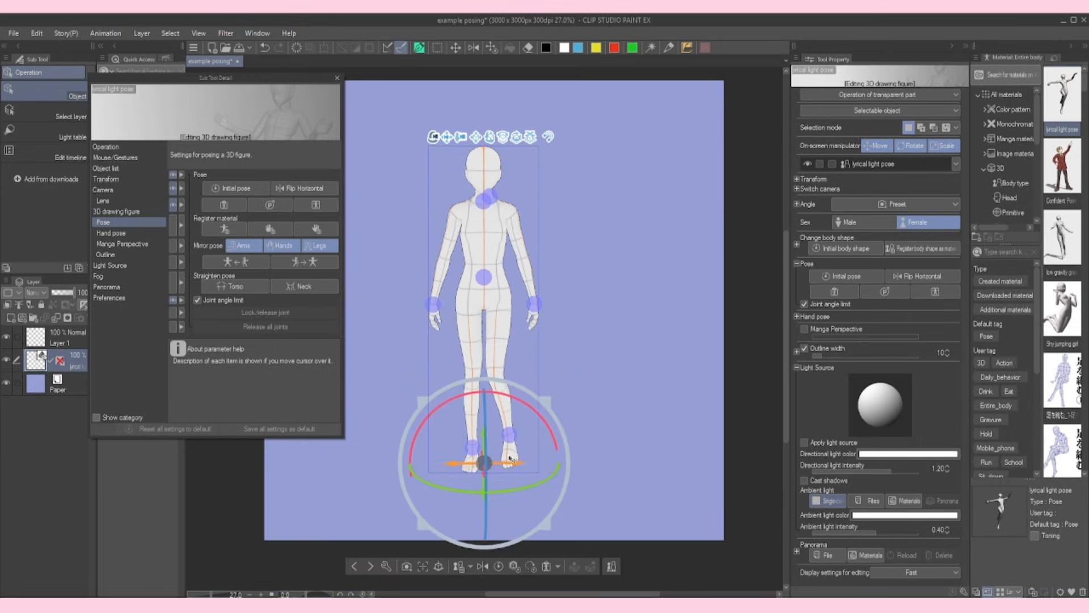
left_click(509, 454)
left_click_drag(509, 466, 516, 464)
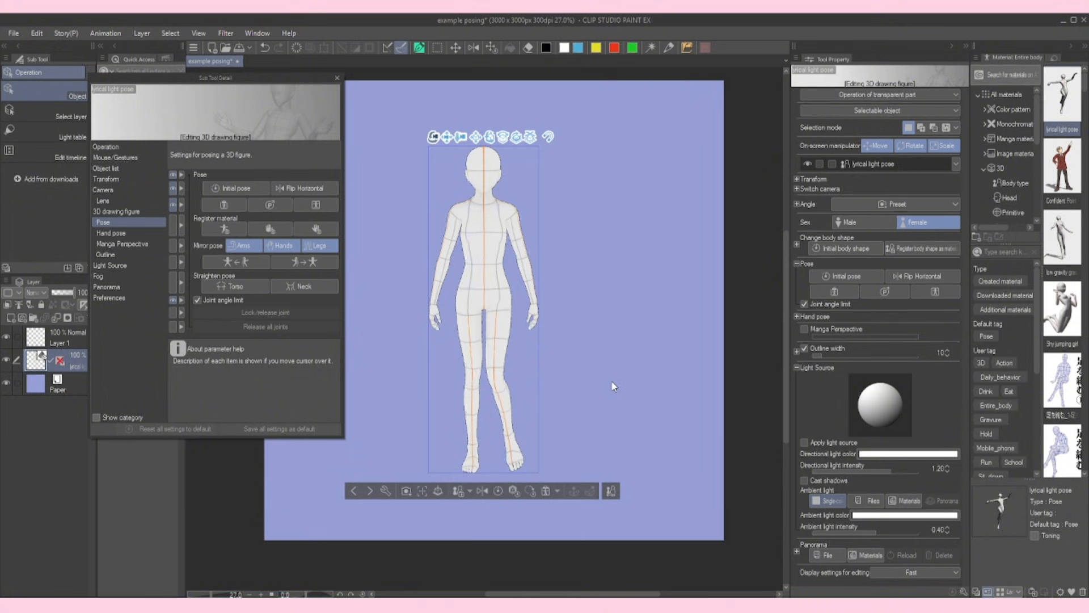
Step: Shift the figure's hips toward its right leg with the waist pose controller and adjust the upper body with the neck-base controller
left_click(484, 267)
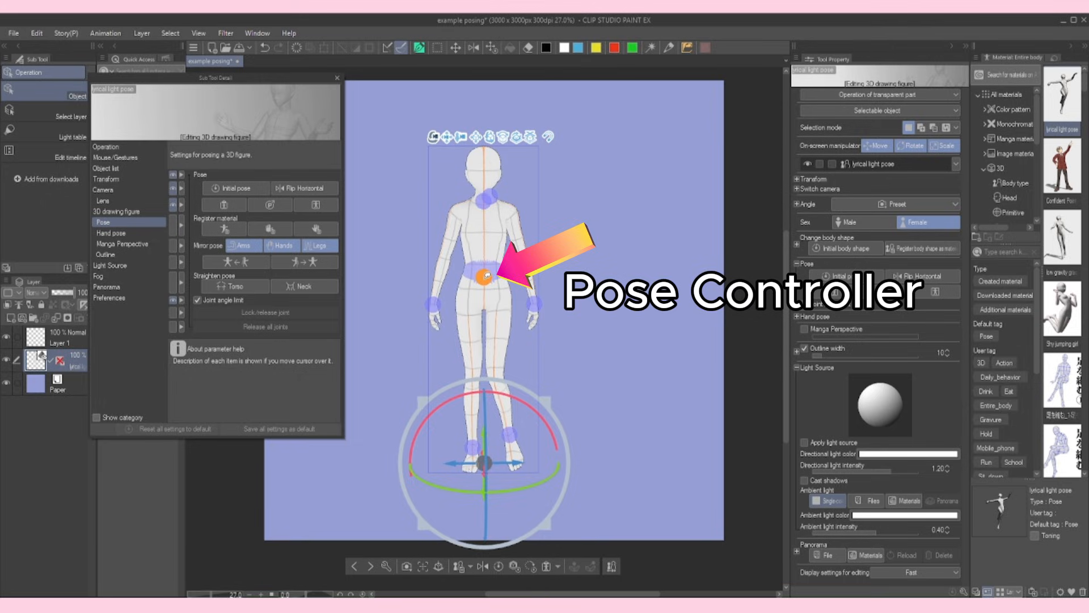
left_click_drag(487, 276, 472, 274)
left_click(480, 224)
scroll(481, 222, "up", 2)
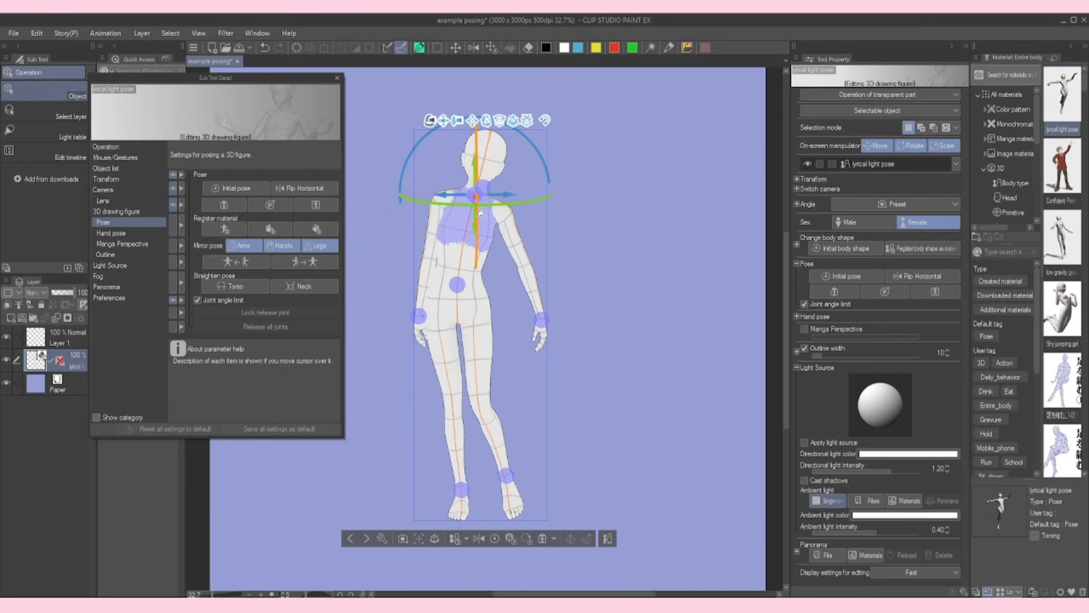
left_click_drag(474, 192, 465, 193)
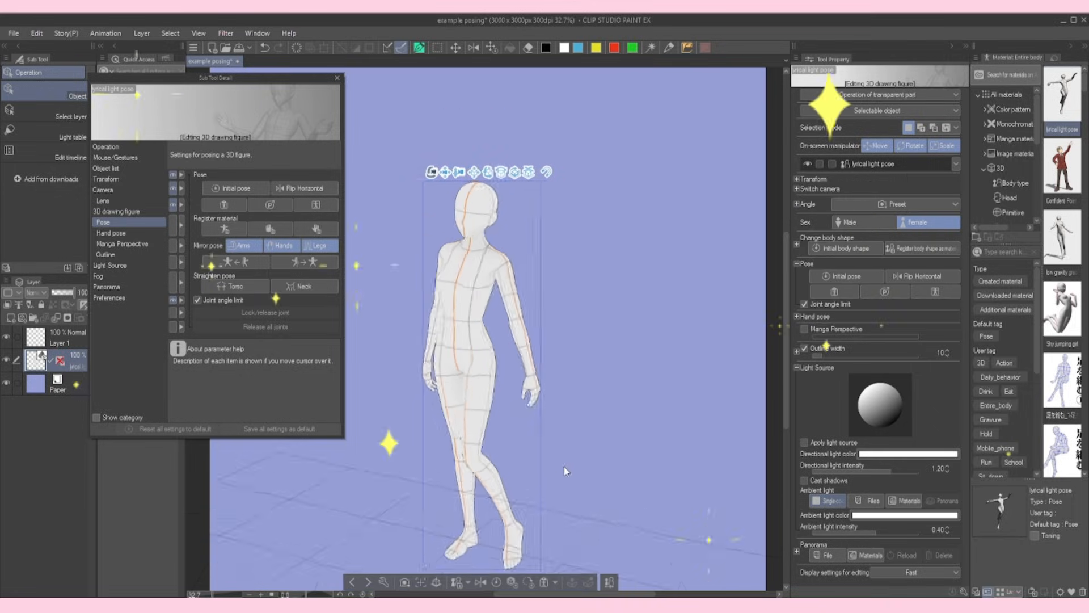
Step: Exaggerate the stance by shifting the hips further toward the right leg and bringing the upper body back over them
left_click_drag(622, 456, 662, 452)
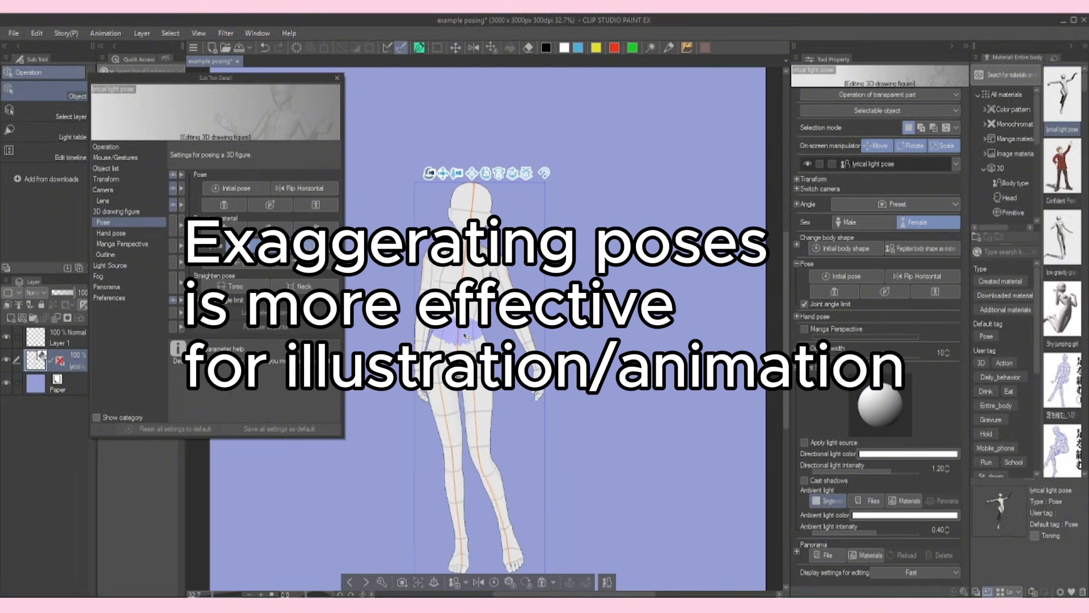
left_click(465, 336)
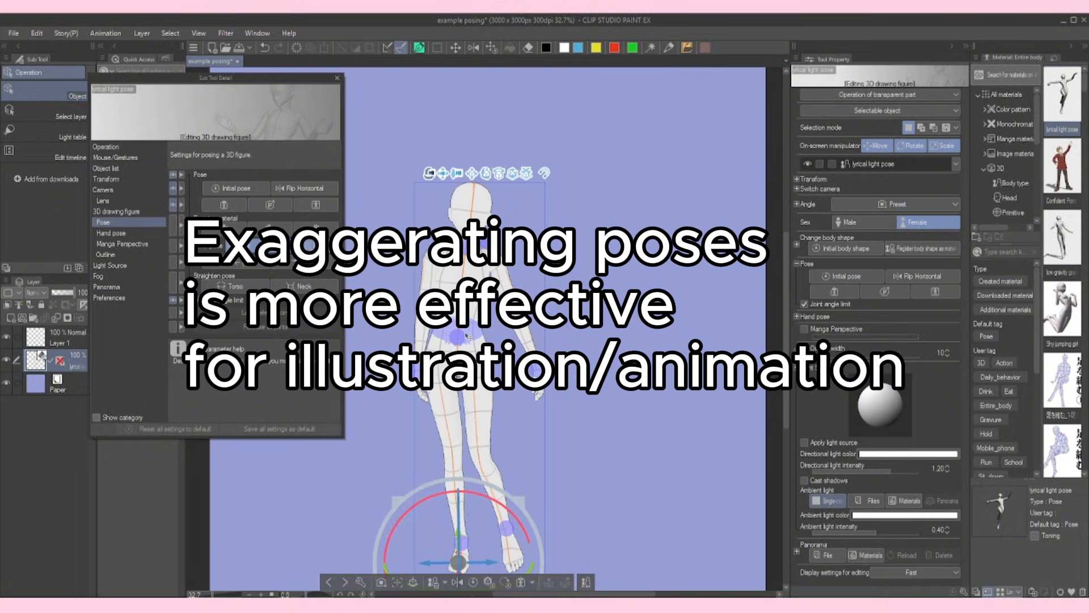
left_click_drag(459, 337, 441, 338)
left_click(466, 250)
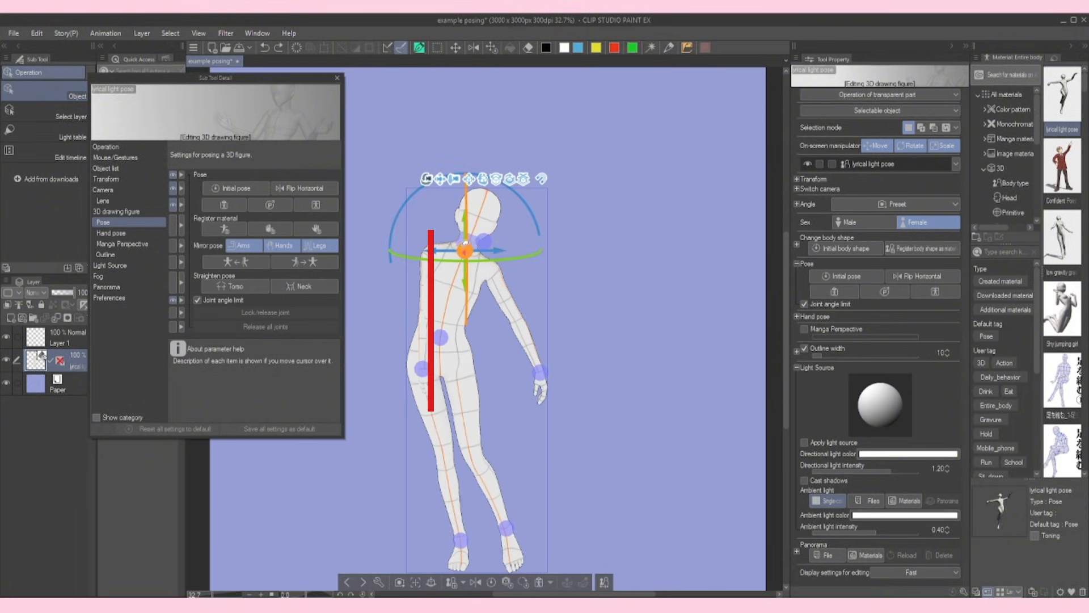
left_click_drag(466, 250, 448, 247)
Step: Move the right wrist controller away from the hip and the left wrist controller down closer to the body
left_click_drag(421, 371, 393, 369)
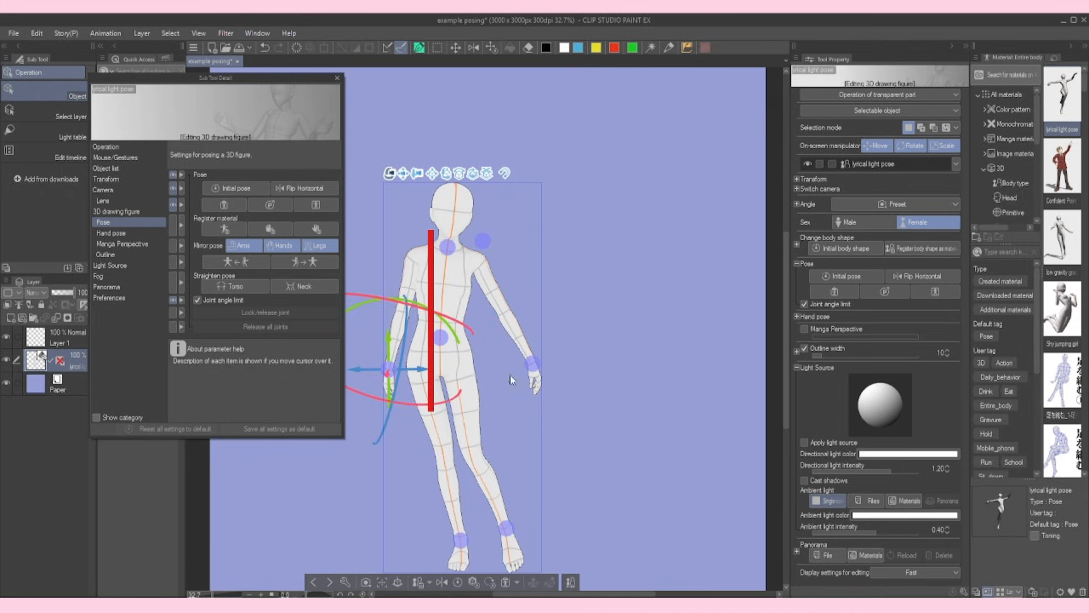
left_click_drag(533, 364, 510, 387)
Step: Adjust the rotation of the figure's right and left shoulders to suit the lowered arms
left_click_drag(581, 503, 652, 481)
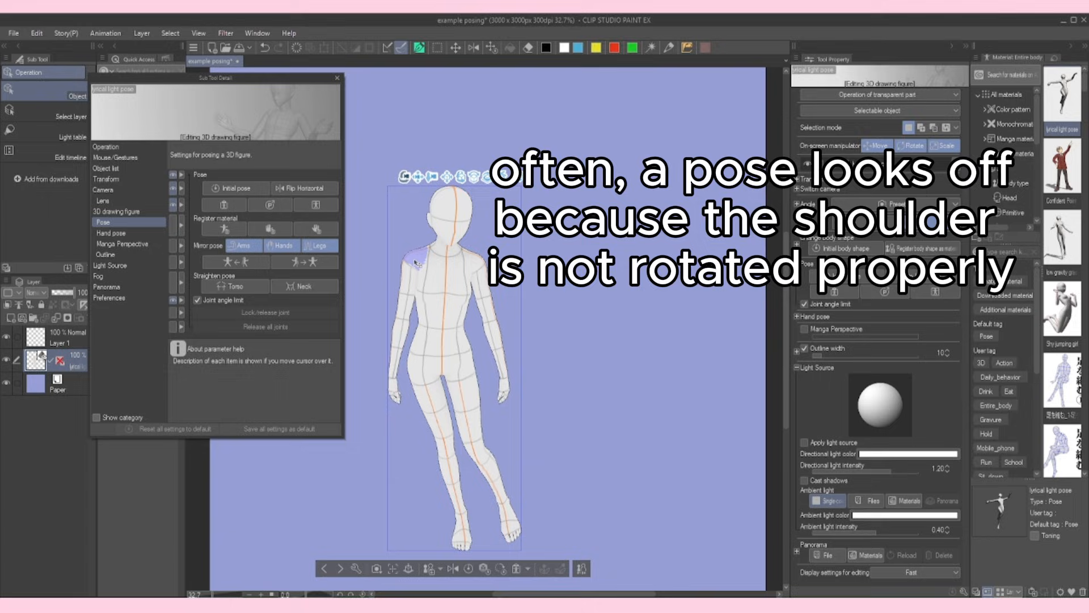
left_click(417, 262)
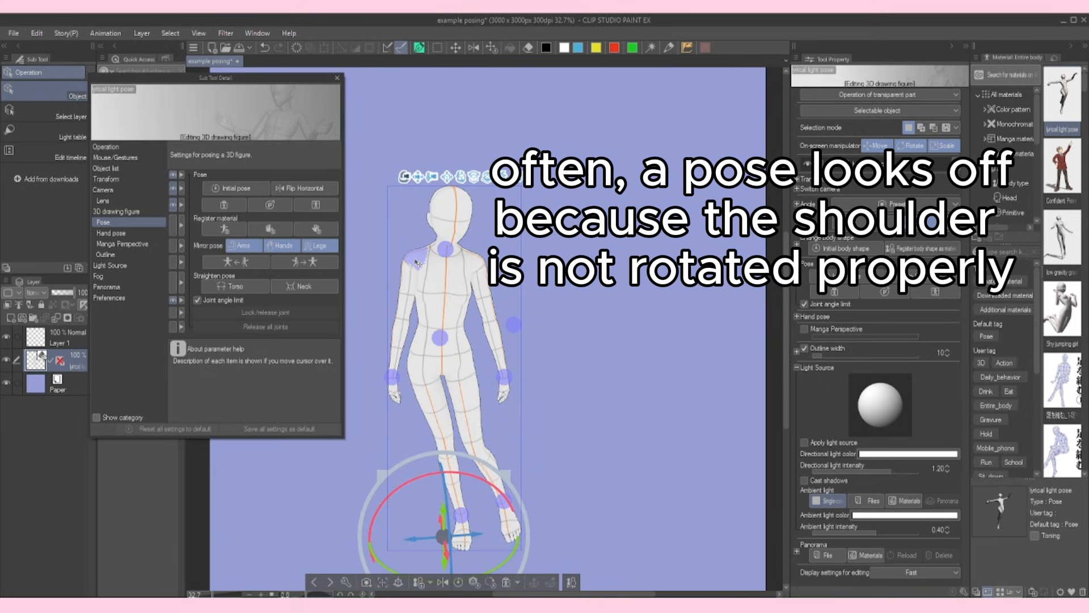
left_click(416, 259)
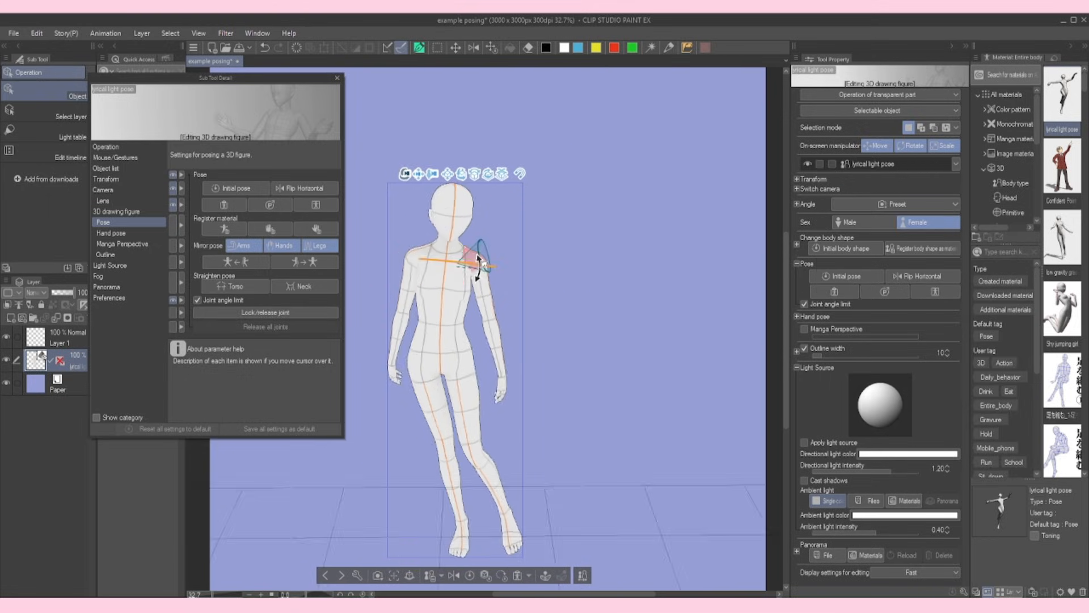
left_click(468, 256)
Step: Rotate the figure's left foot and pull its ankle controller slightly inward and down toward the floor
left_click_drag(596, 334, 559, 346)
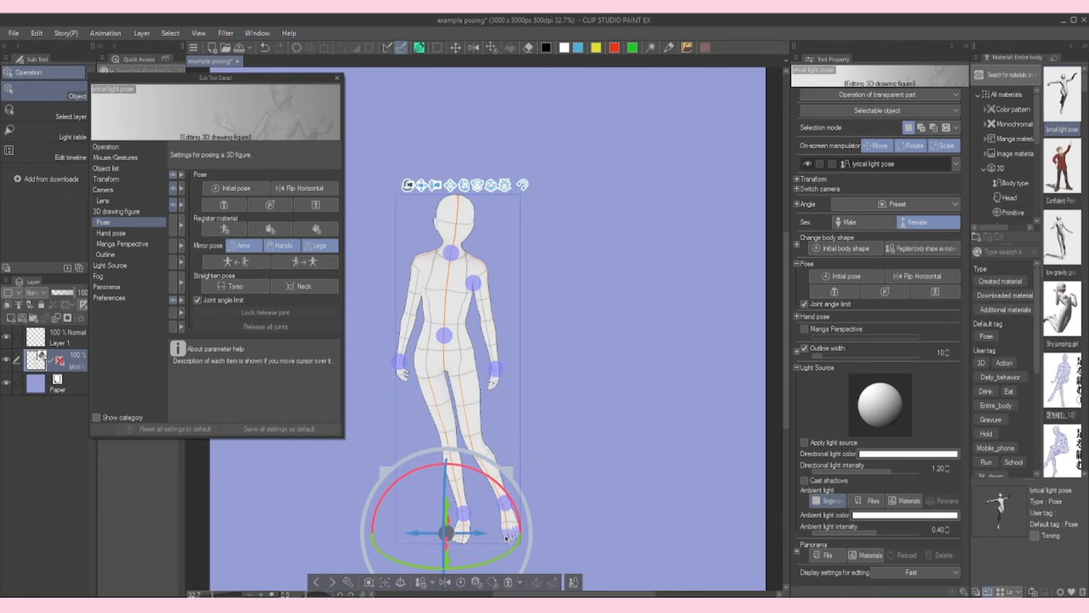
left_click(507, 538)
left_click_drag(500, 521, 500, 525)
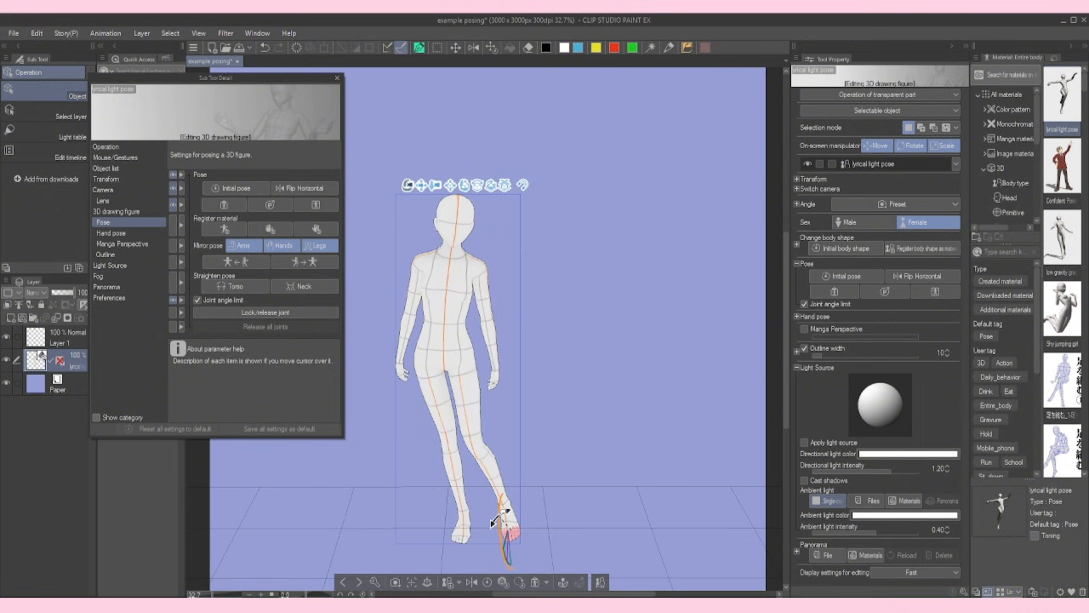
left_click(565, 512)
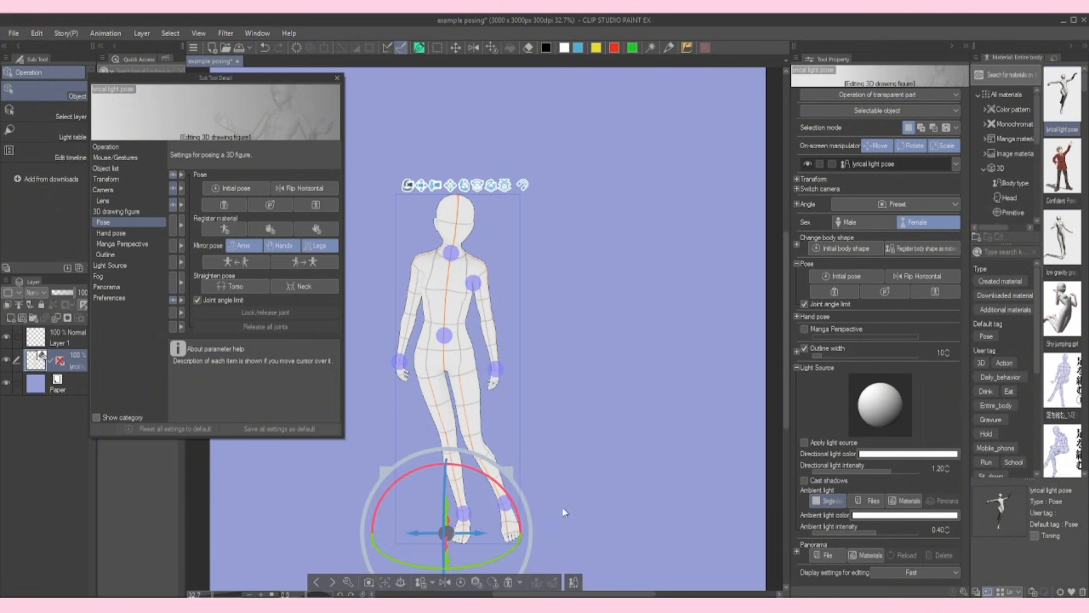
left_click_drag(507, 500, 501, 509)
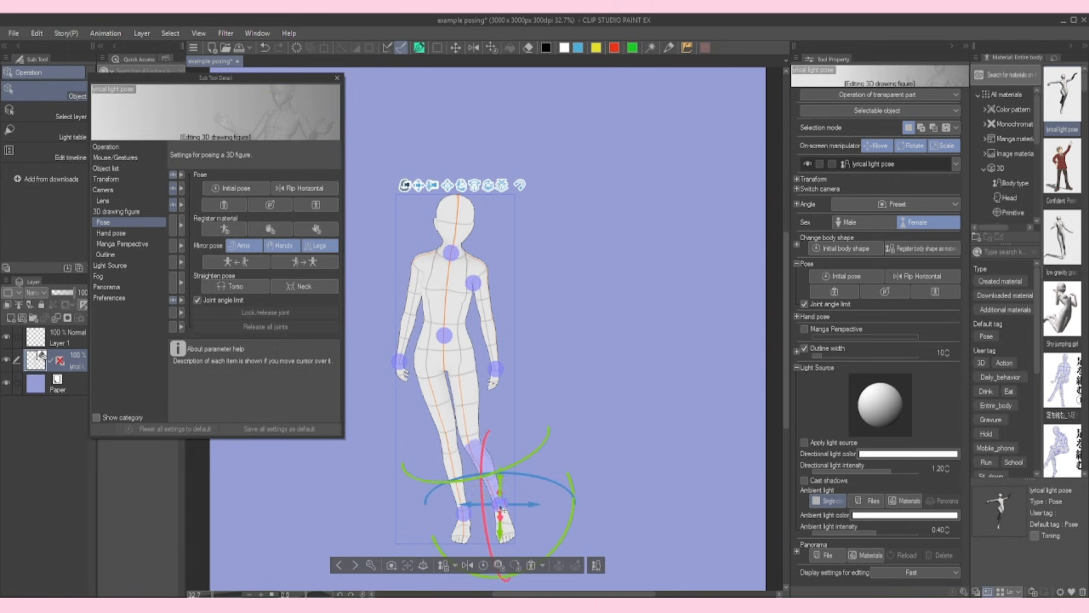
Step: Correct the rotation of the left foot as seen from the figure's side
left_click_drag(365, 494, 495, 529)
left_click(488, 519)
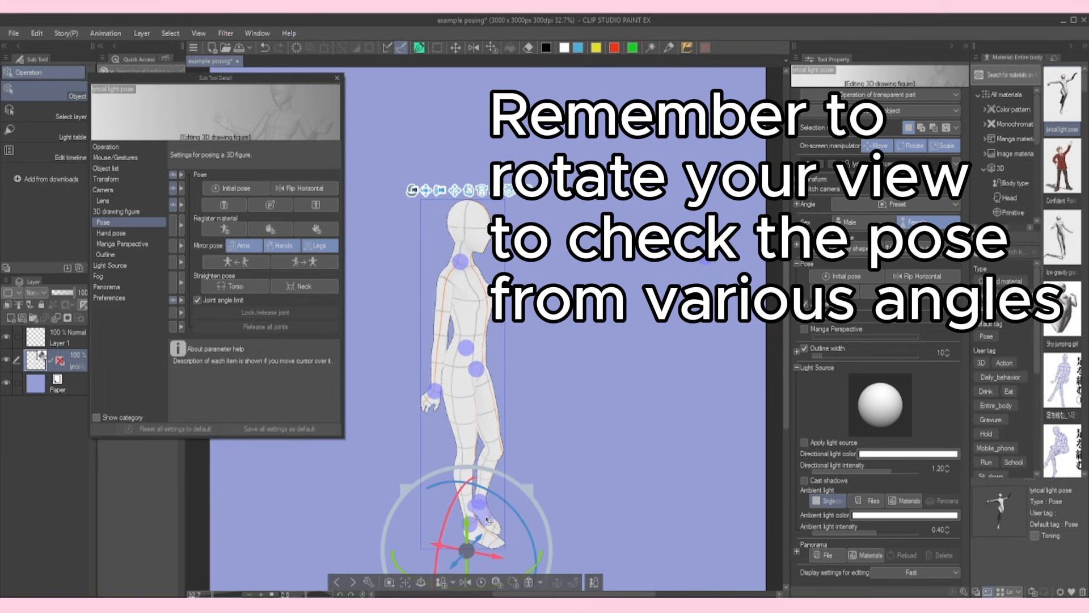
left_click_drag(502, 489, 496, 485)
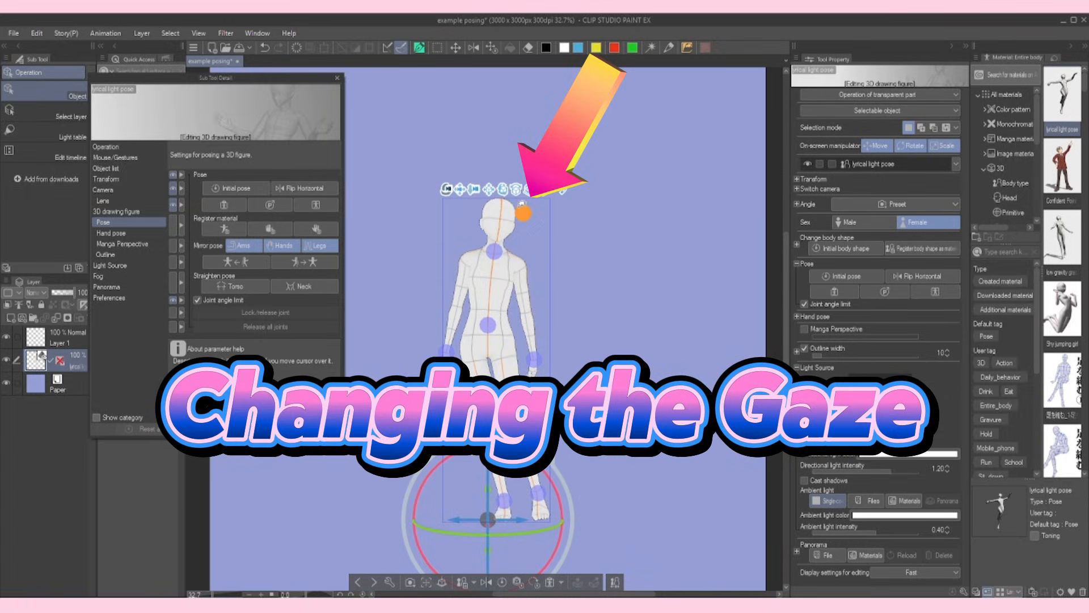
Step: Change the figure's gaze by moving the head's gaze controller up and toward its left side
left_click(500, 227)
left_click_drag(517, 214, 562, 153)
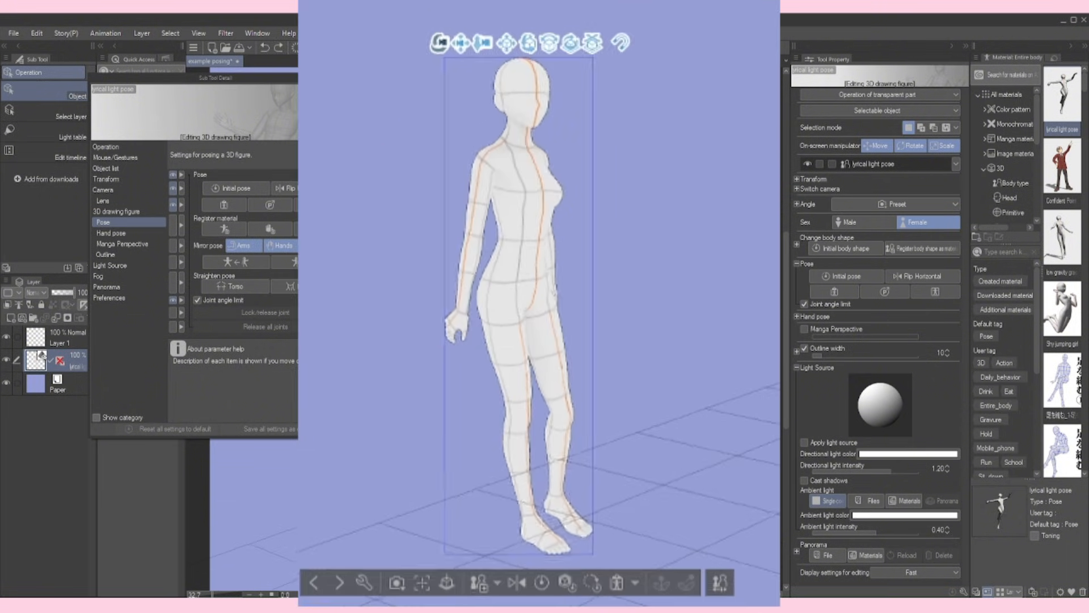
left_click_drag(839, 397, 617, 354)
Step: Rotate the figure's left hand at the wrist
scroll(548, 365, "up", 2)
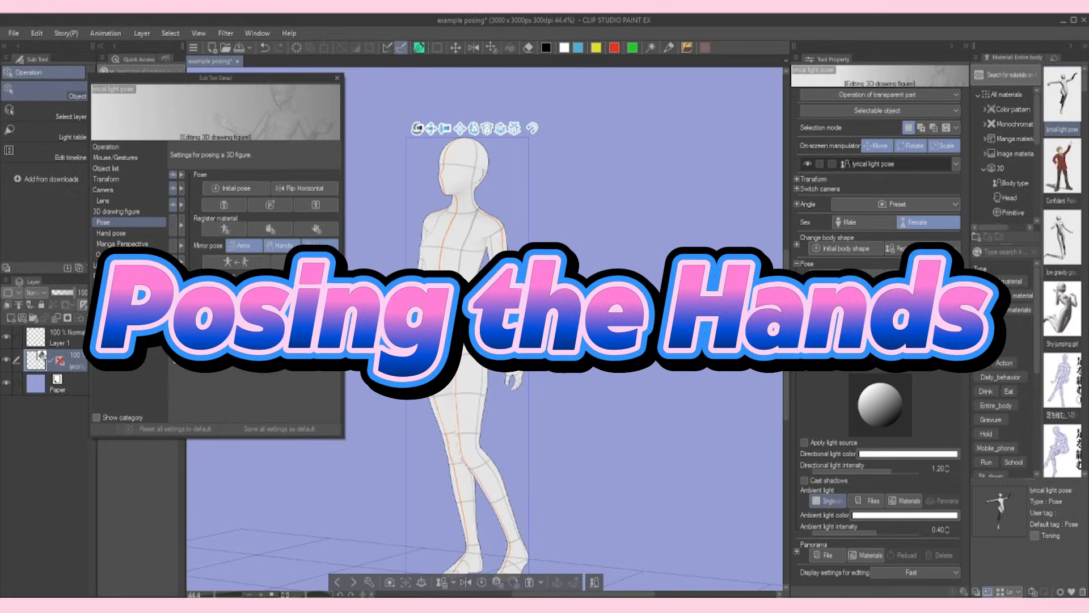
left_click(519, 381)
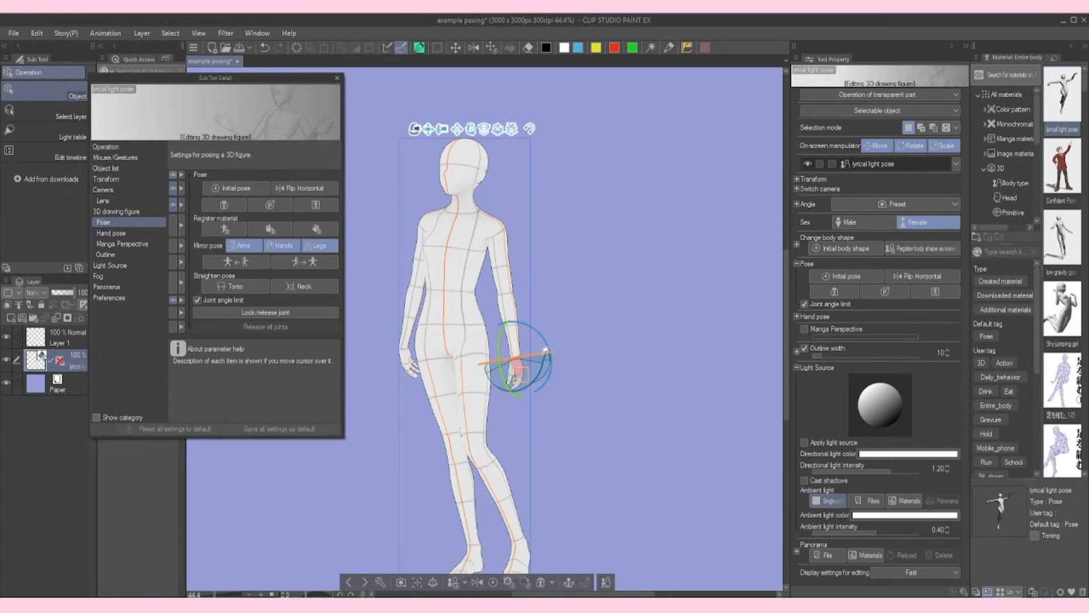
left_click_drag(524, 363, 562, 392)
Step: Pose the fingers of the left hand individually by rotating their joints so they spread and bend naturally
scroll(562, 392, "up", 2)
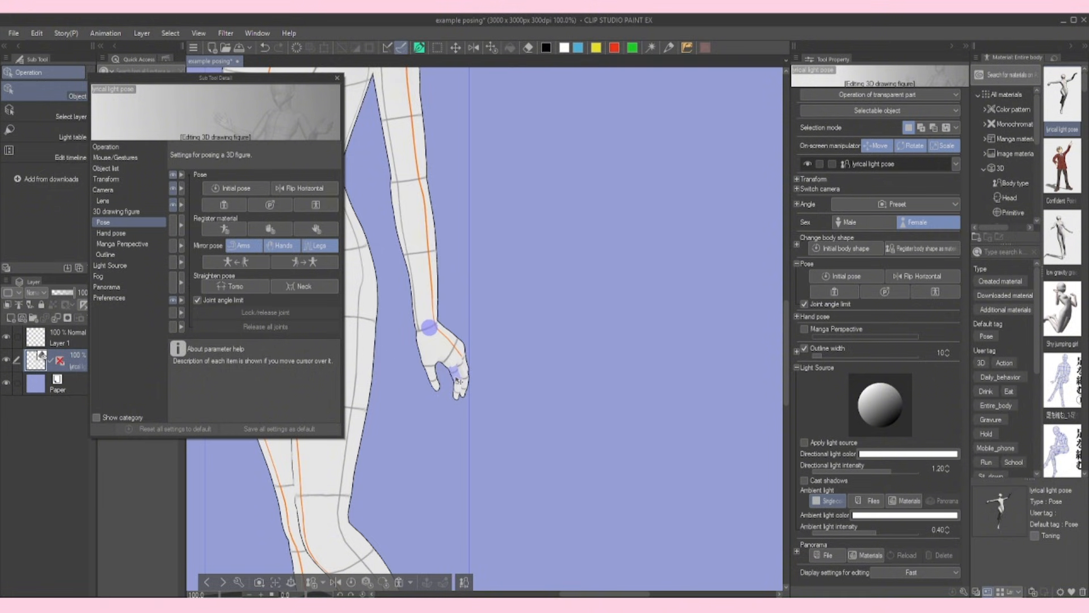
left_click(458, 379)
left_click(554, 395)
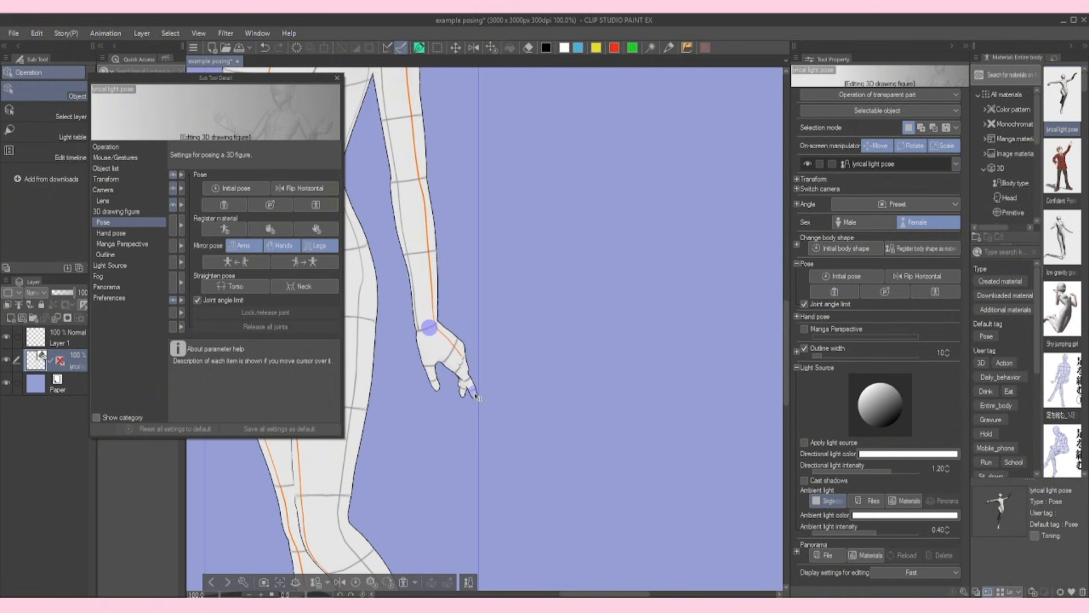
left_click(476, 395)
left_click_drag(509, 381, 504, 394)
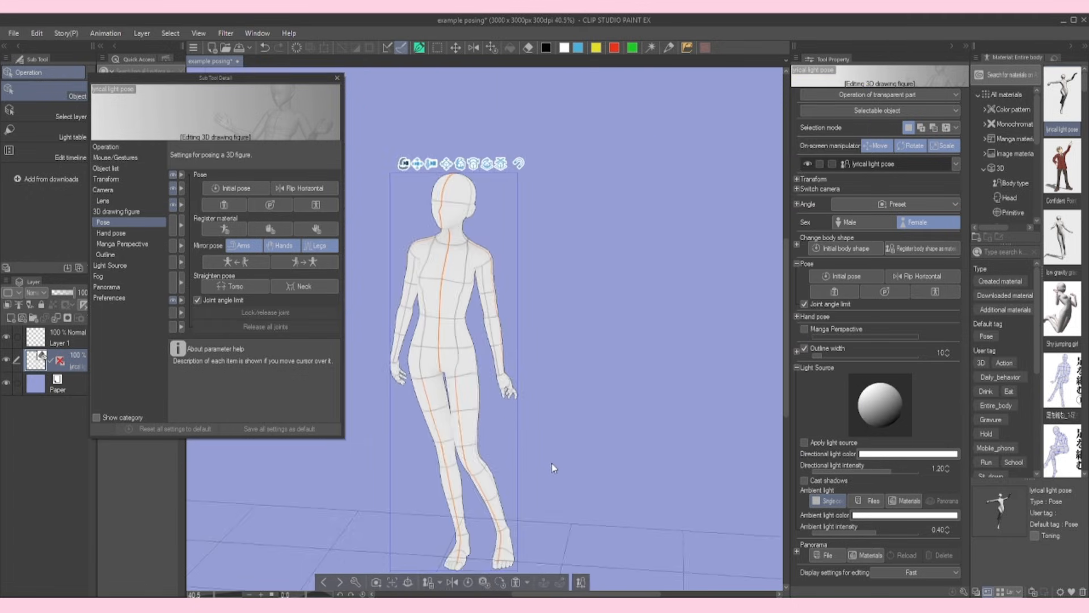
left_click_drag(552, 463, 620, 448)
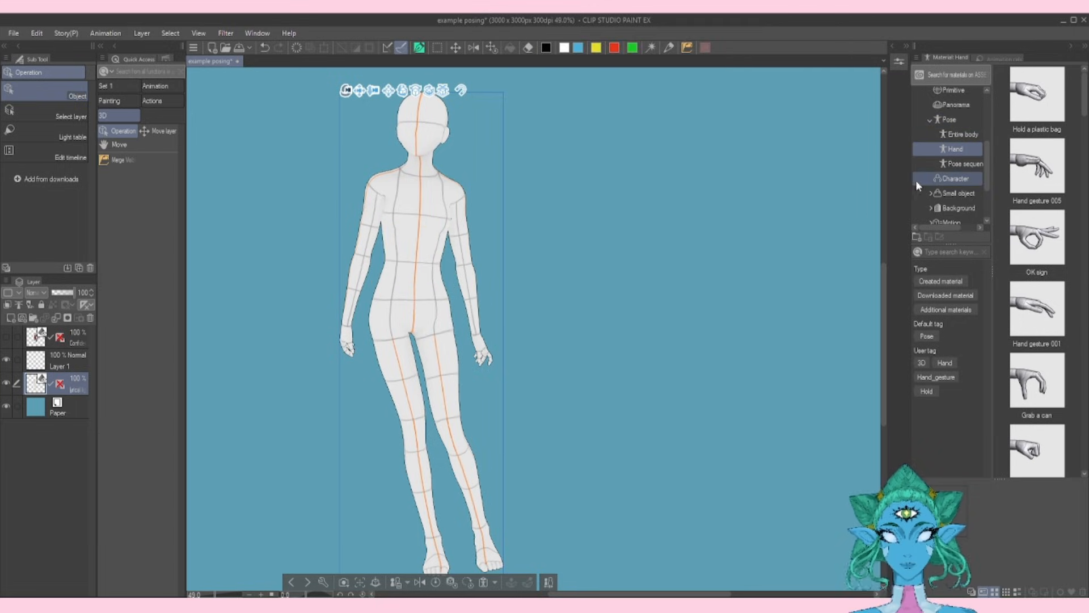
Step: Widen the hand pose material list and apply the Hand gesture 012 pose to the figure's right hand
left_click_drag(887, 173, 836, 172)
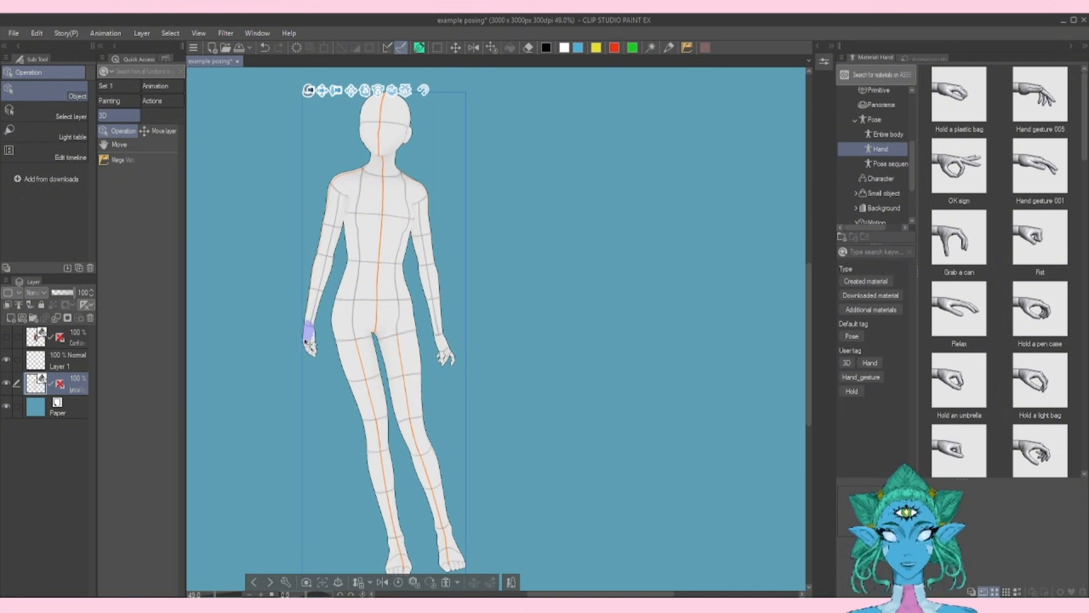
left_click(311, 340)
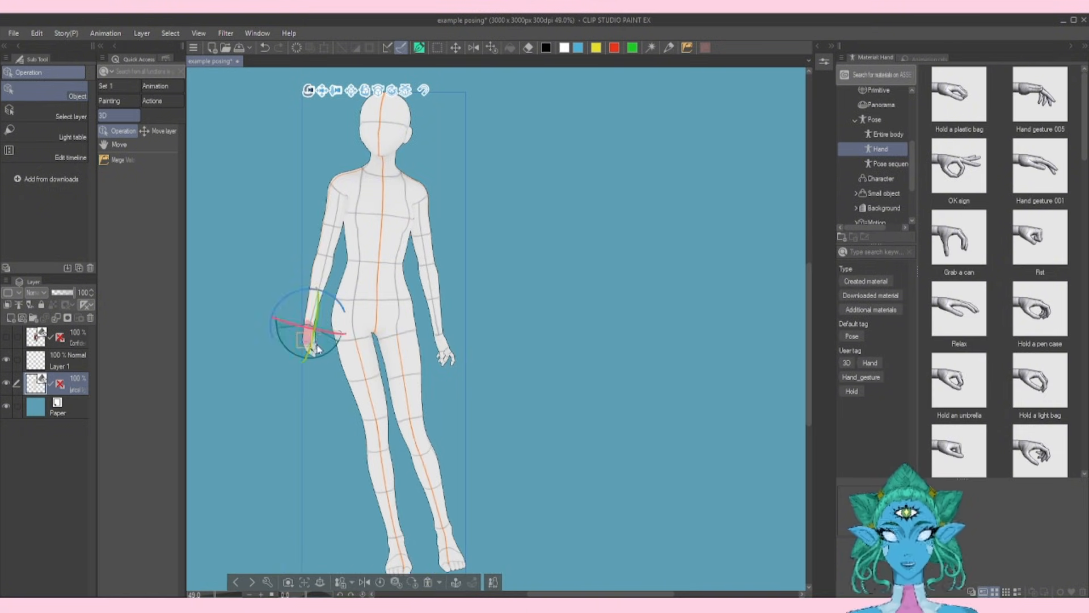
scroll(313, 342, "up", 1)
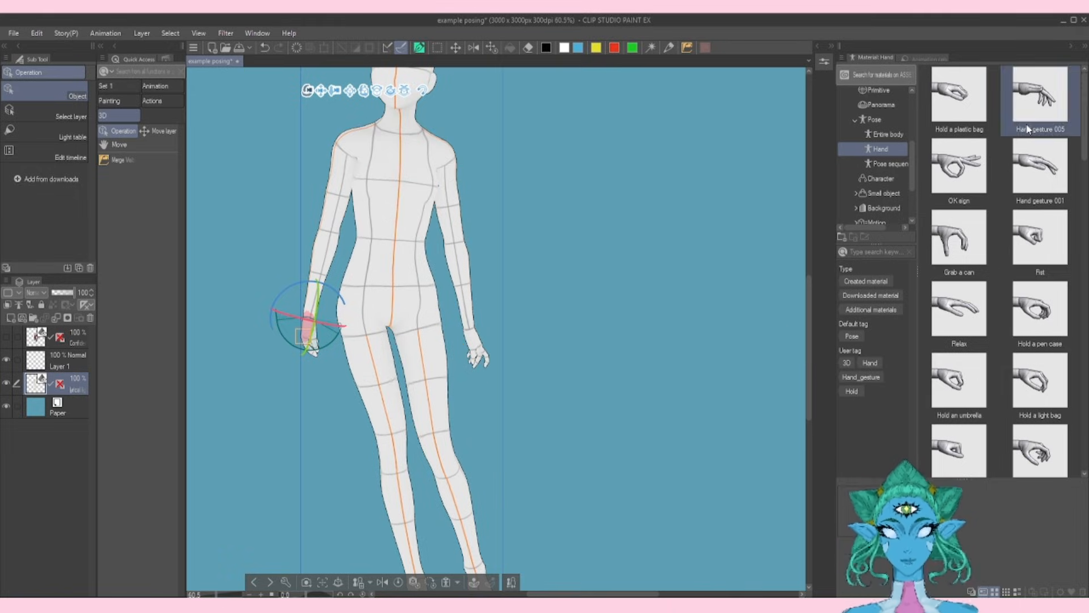
left_click_drag(959, 168, 335, 356)
mouse_move(336, 366)
left_mouse_down()
mouse_move(386, 352)
mouse_move(372, 323)
mouse_move(359, 319)
mouse_move(340, 381)
mouse_move(397, 352)
mouse_move(352, 375)
left_mouse_up()
left_click_drag(1039, 312, 311, 335)
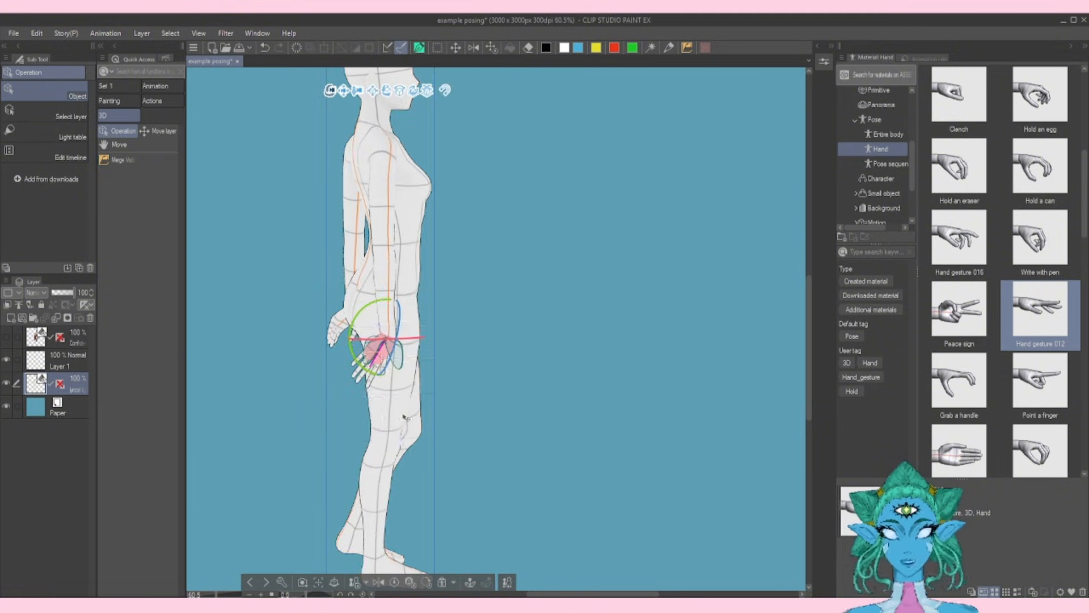
Step: Adjust the bend of the right hand's little finger by rotating its joints
scroll(401, 417, "up", 3)
scroll(401, 417, "up", 2)
left_click_drag(353, 405, 276, 396)
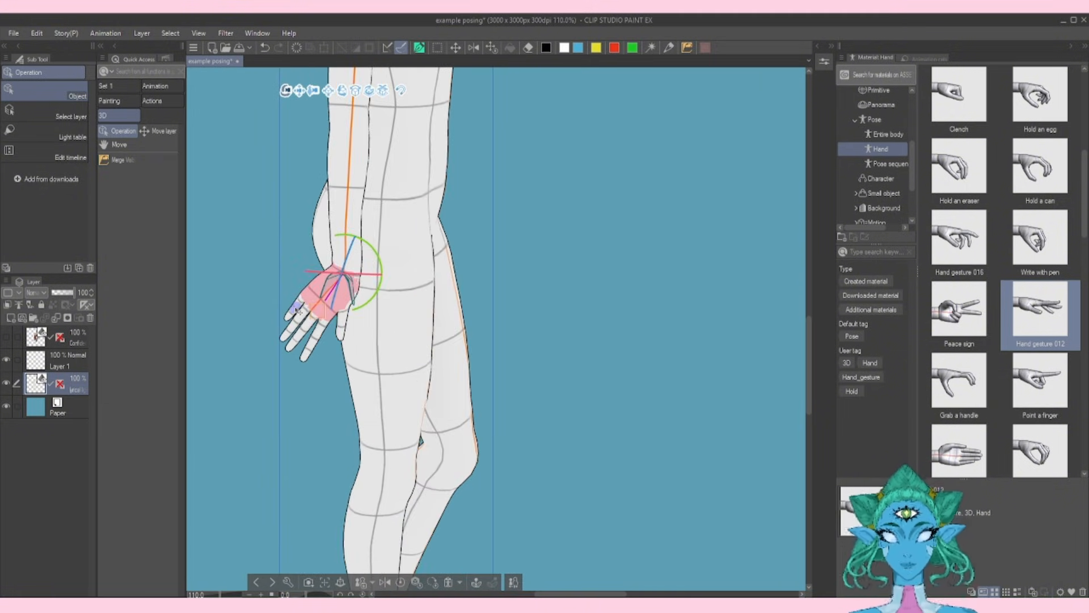
left_click(301, 306)
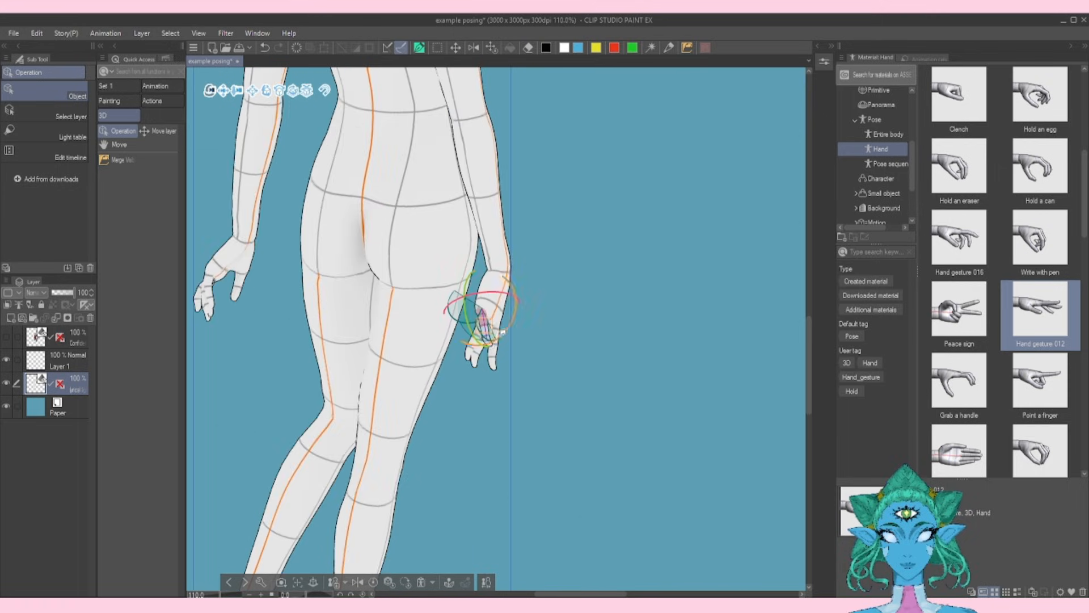
left_click(492, 344)
Step: Refine the remaining fingers and thumb of the right hand by adjusting their individual joints
left_click_drag(627, 376, 375, 400)
scroll(374, 400, "down", 2)
scroll(375, 400, "up", 3)
left_click(245, 244)
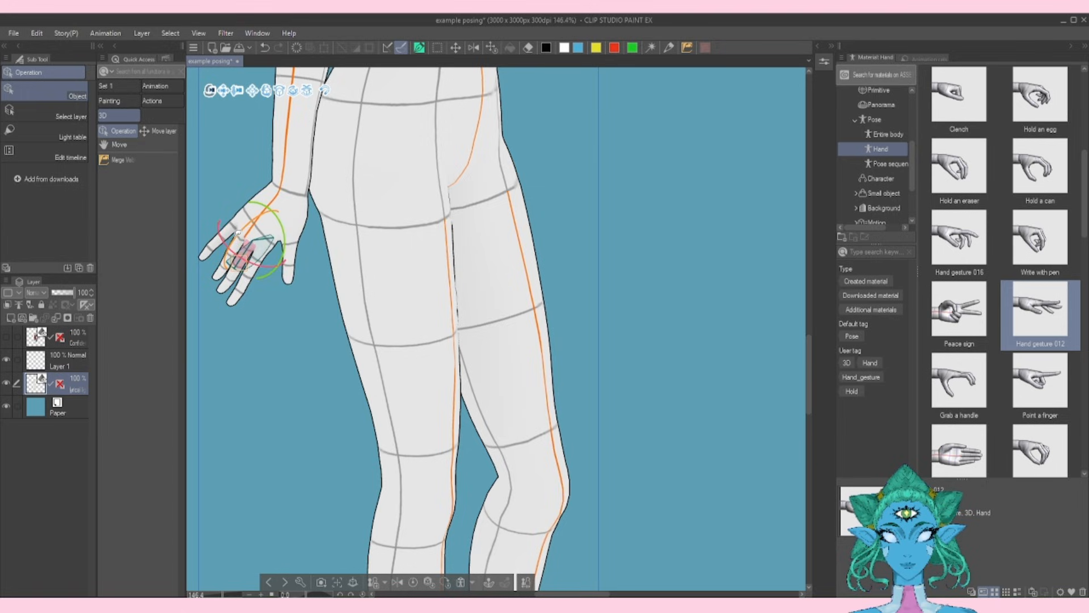
left_click(220, 296)
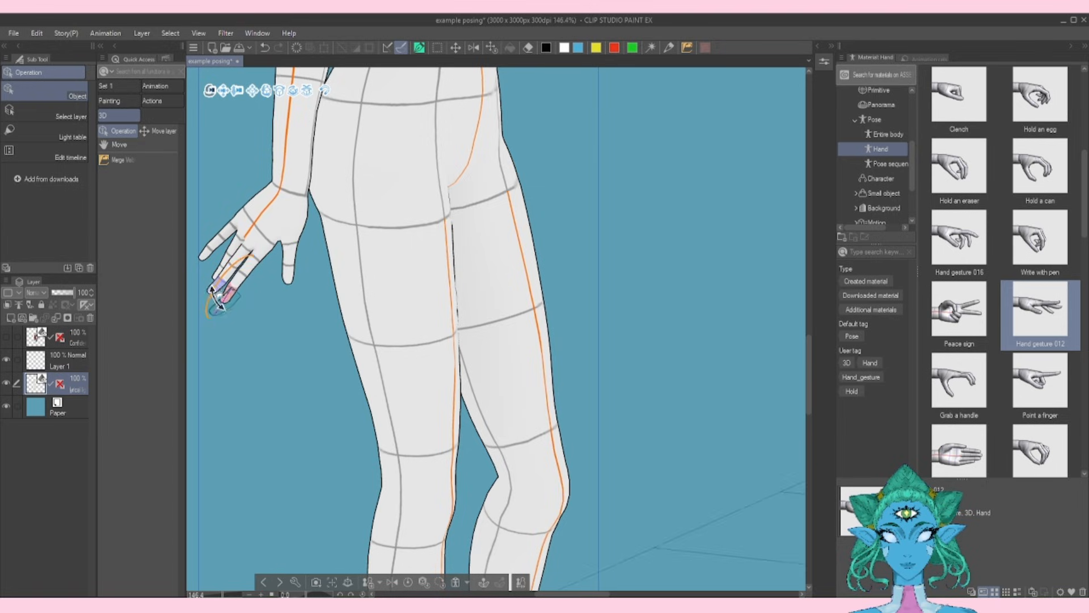
left_click_drag(220, 303, 273, 292)
left_click(286, 274)
scroll(322, 299, "down", 2)
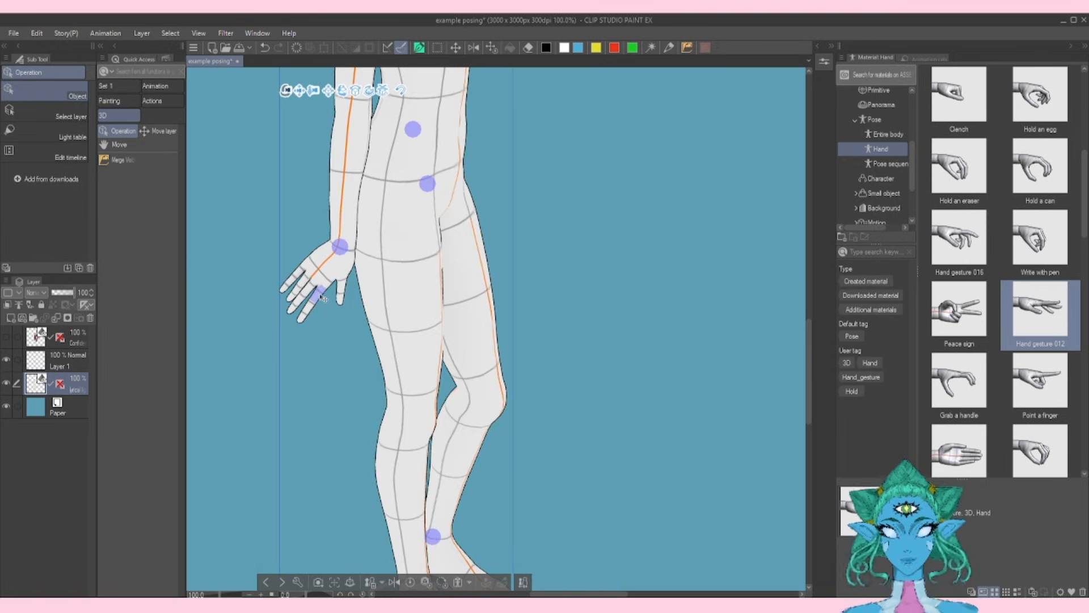
left_click(322, 299)
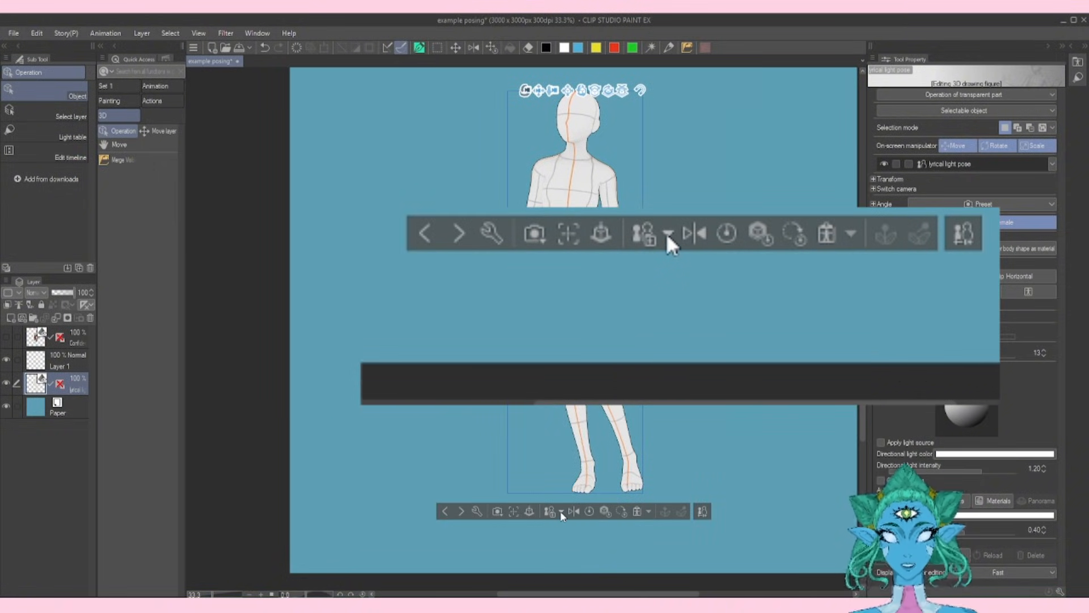
Step: Register the full body pose as a material named "Delicate Standing" in the Pose > Entire body location
left_click(561, 512)
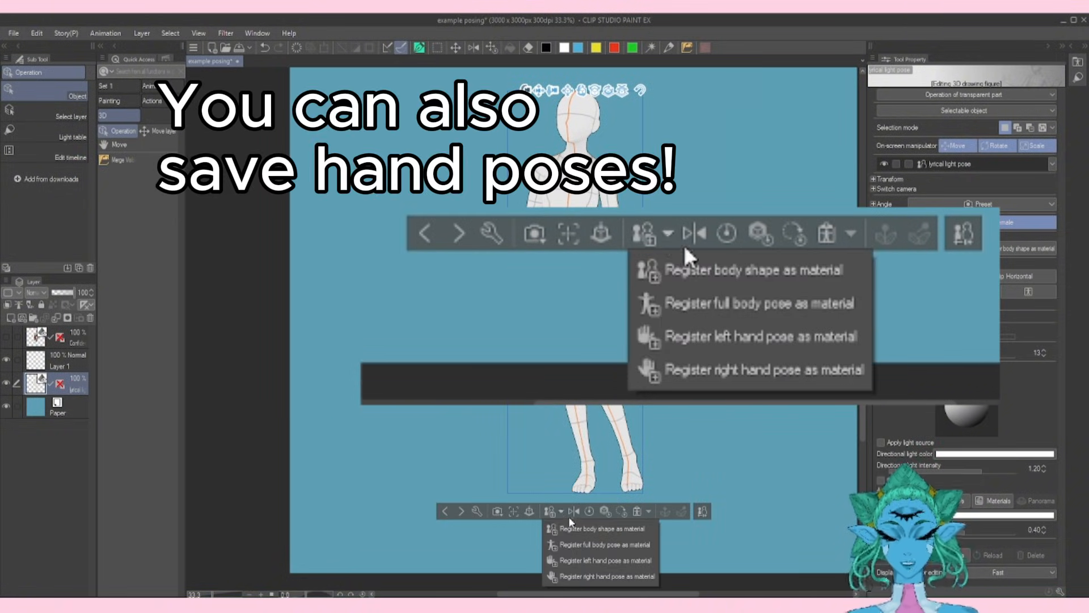
left_click(606, 545)
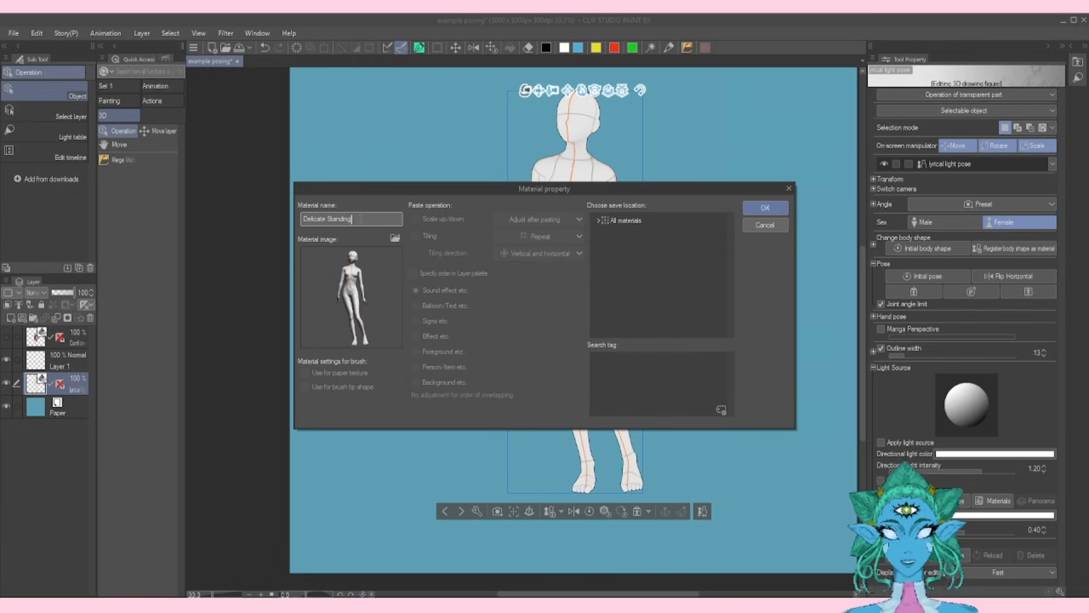
left_click(598, 221)
scroll(641, 258, "down", 3)
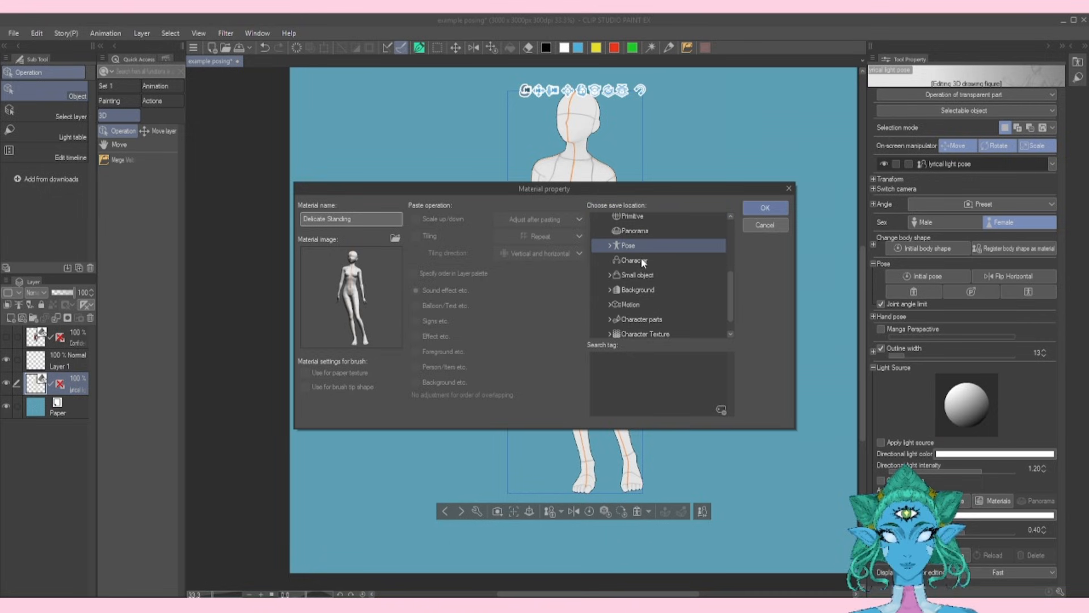
left_click(609, 246)
left_click(641, 261)
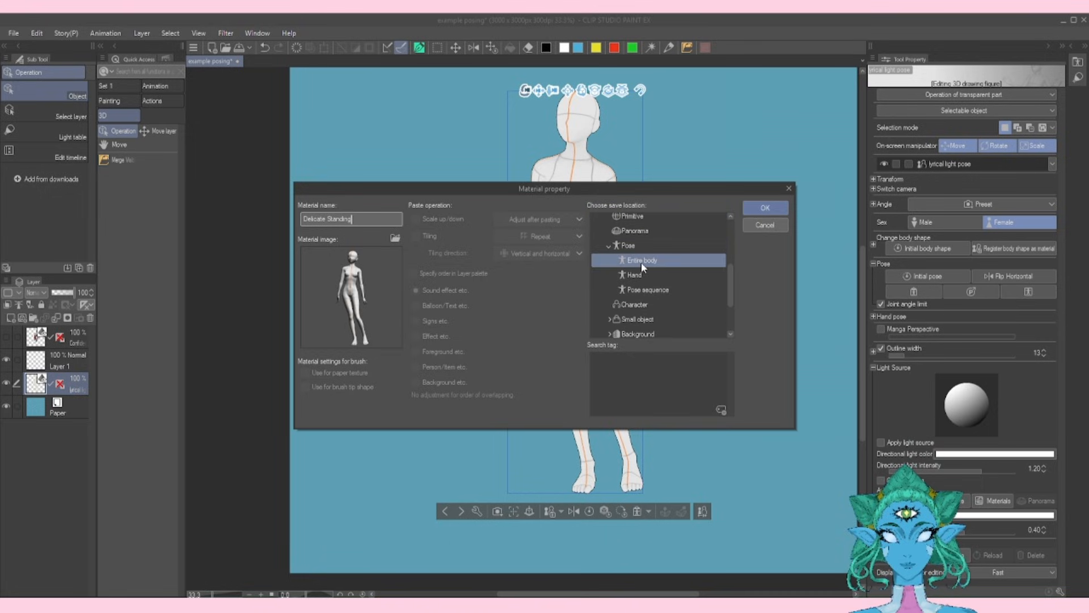
left_click(784, 207)
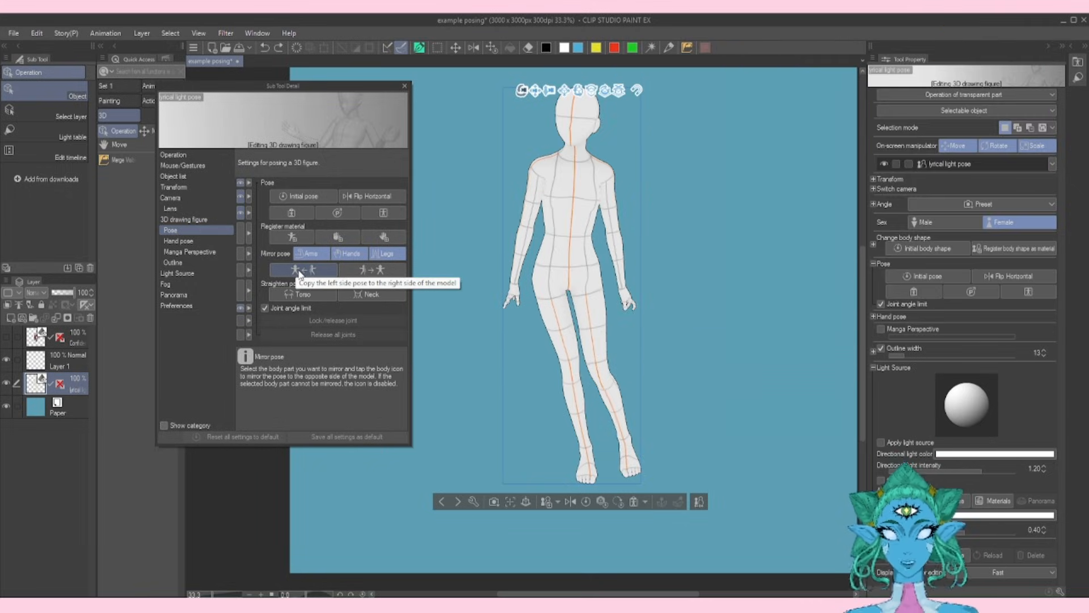
Step: Mirror the arms, hands and legs from the figure's left side to its right, and mirror the right side to the left
left_click(299, 270)
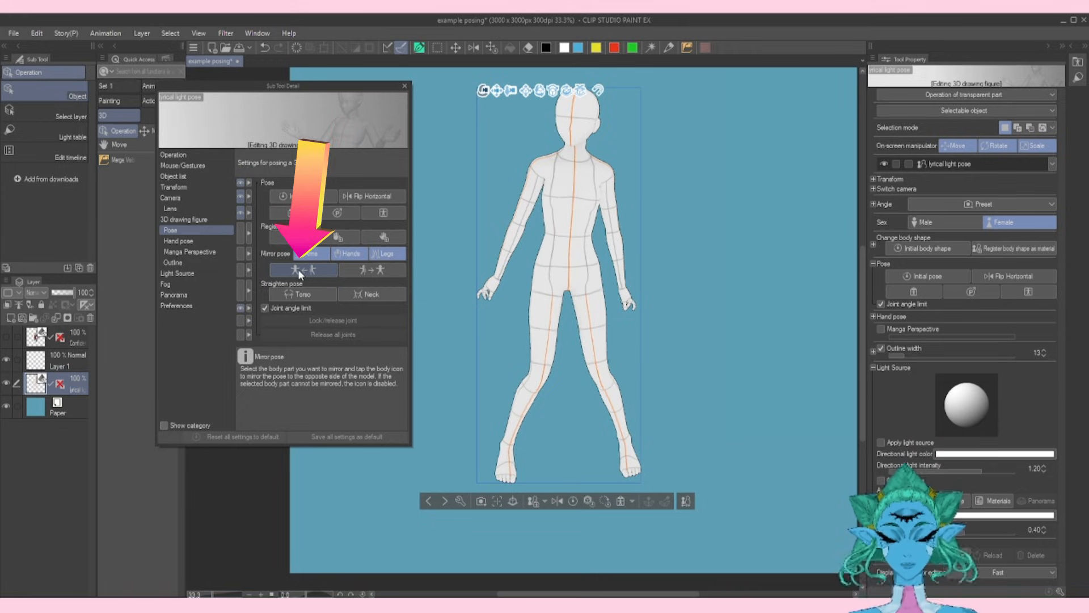
left_click(369, 271)
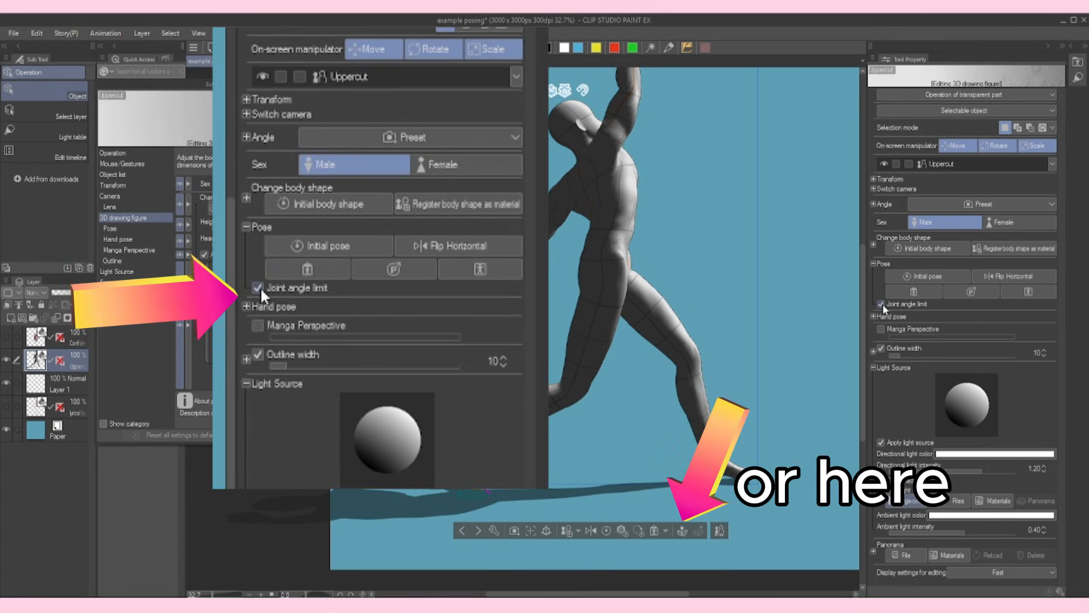
Step: Turn off the joint angle limit for the Uppercut figure and rotate the toes of its rear foot
left_click(881, 304)
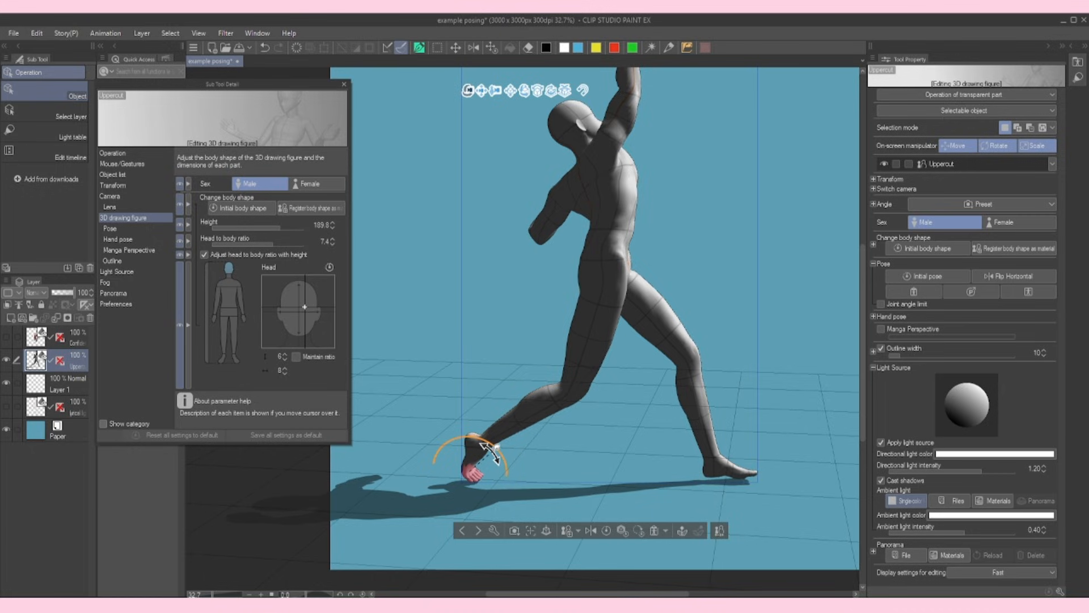
left_click_drag(488, 449, 495, 455)
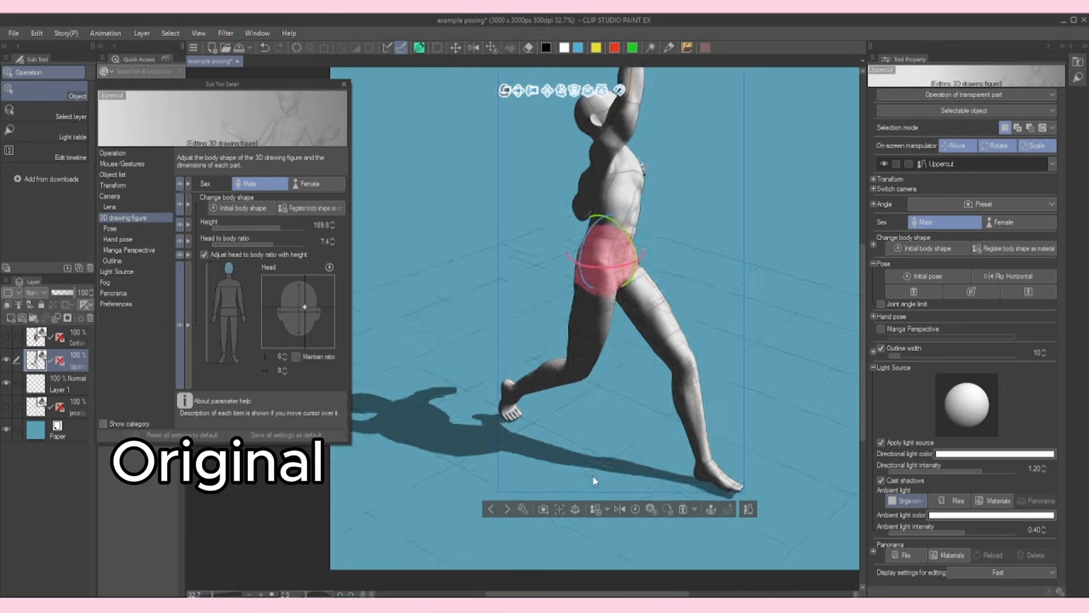
Step: Adjust the Uppercut figure's front foot and shift its weight distribution with the torso pose manipulator
left_click_drag(592, 475, 527, 478)
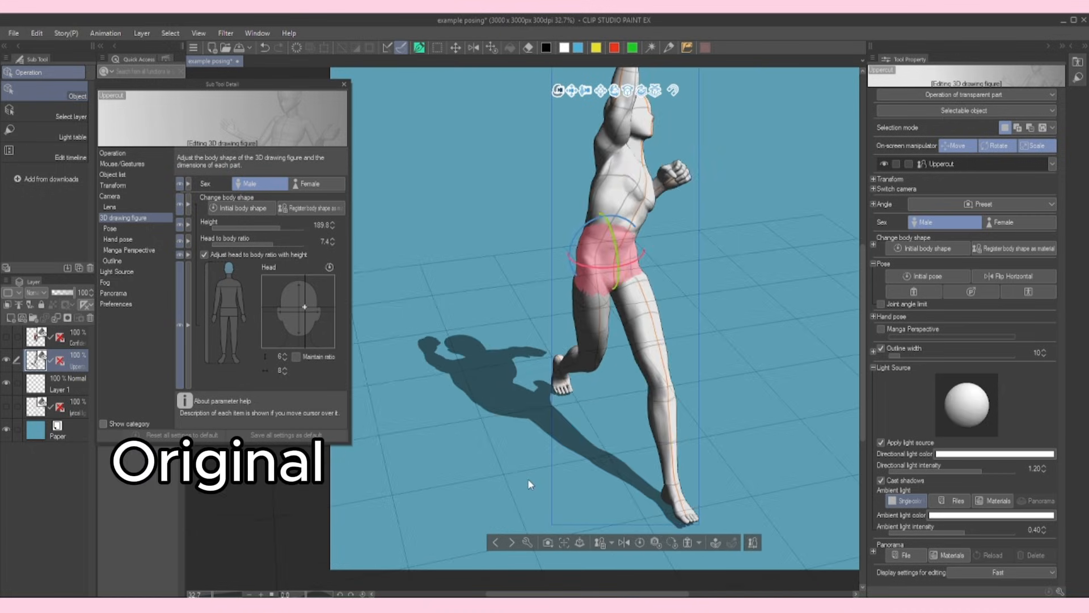
scroll(763, 444, "down", 1)
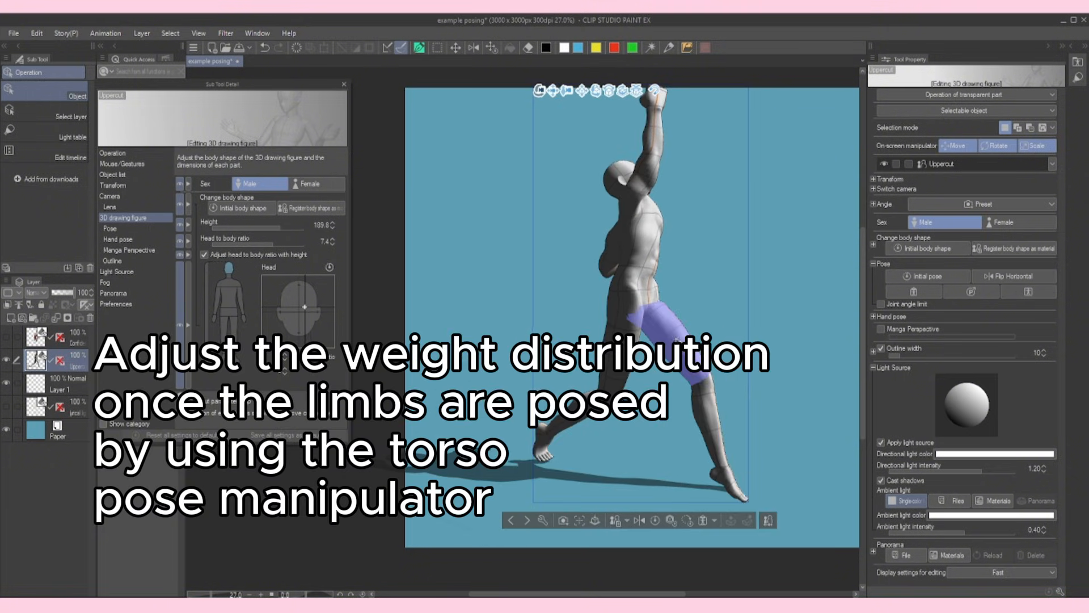
left_click(732, 476)
left_click_drag(730, 476, 736, 475)
left_click(786, 431)
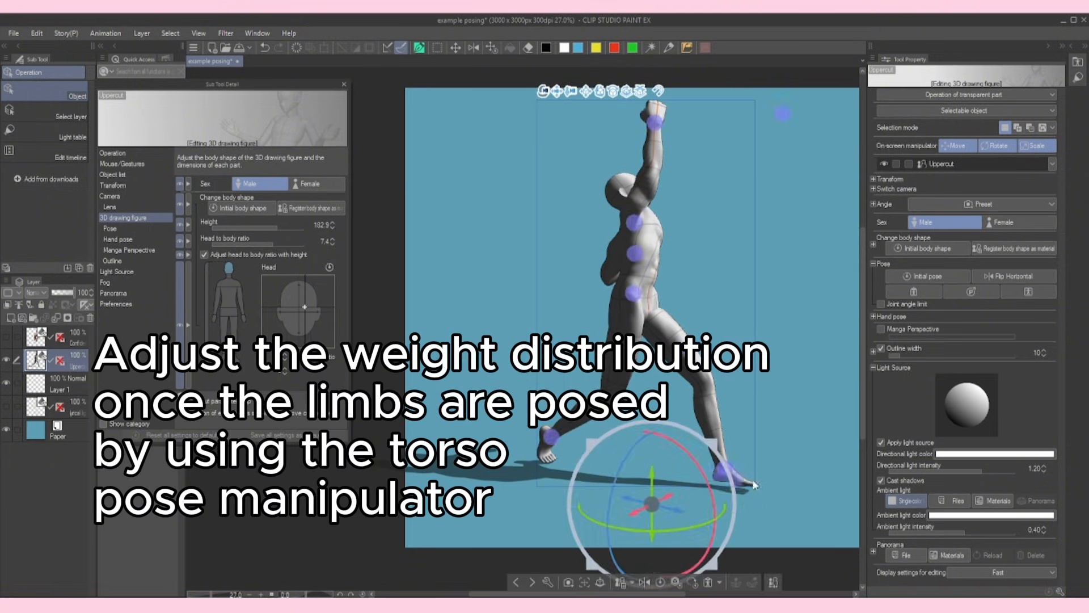
left_click_drag(785, 432, 744, 440)
left_click_drag(711, 478, 693, 482)
left_click(635, 289)
left_click_drag(652, 375, 569, 304)
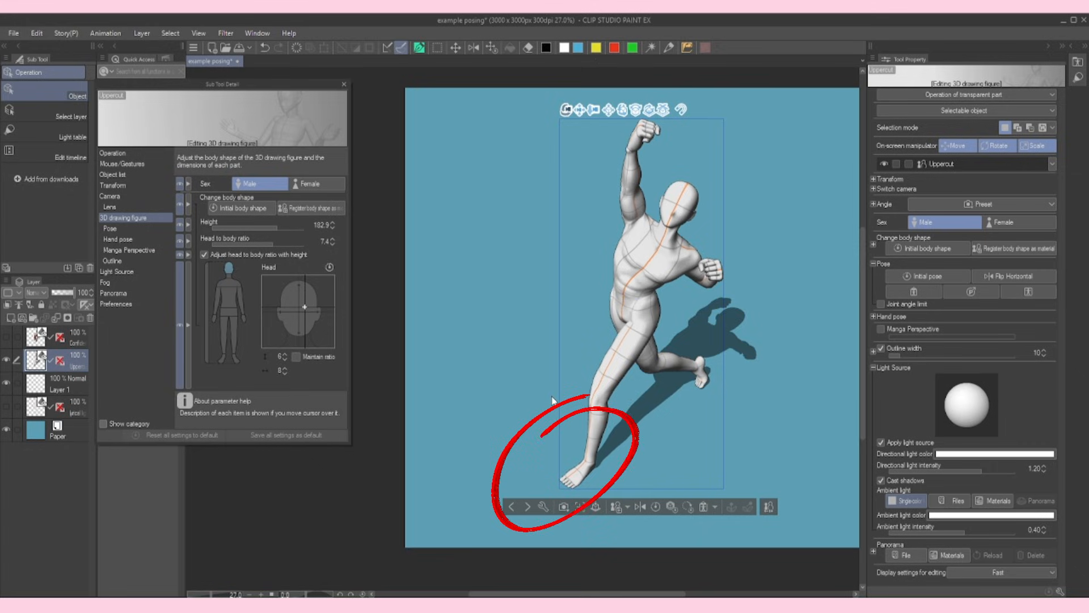
Step: Rotate the Uppercut figure's right upper arm and forearm to refine the punching pose
mouse_move(557, 400)
left_mouse_down()
mouse_move(667, 441)
mouse_move(731, 427)
left_mouse_up()
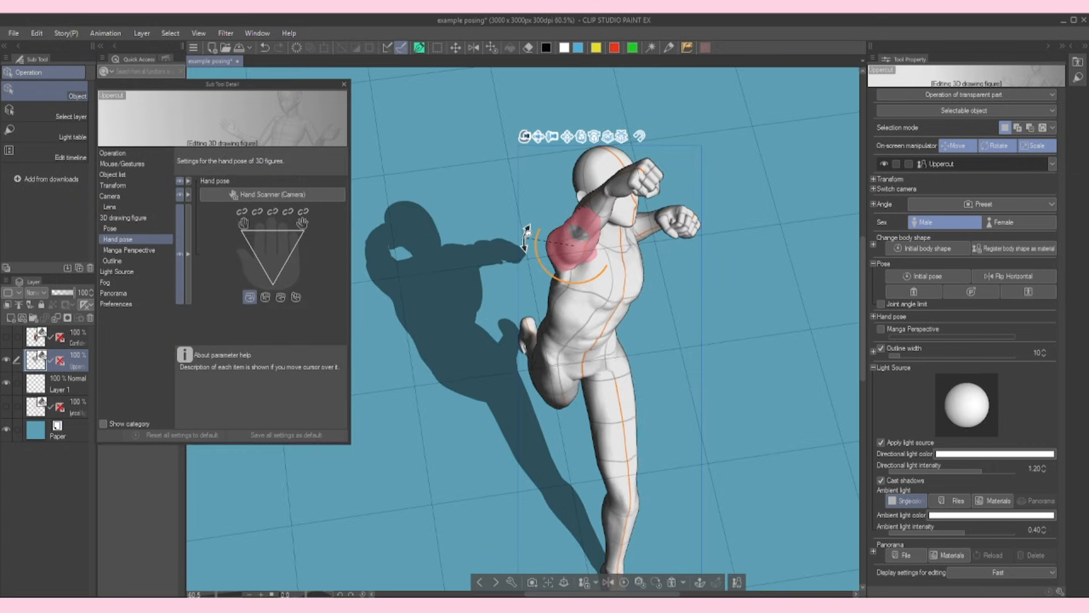
mouse_move(526, 235)
left_mouse_down()
mouse_move(576, 276)
mouse_move(522, 236)
mouse_move(539, 264)
mouse_move(525, 239)
mouse_move(540, 225)
left_mouse_up()
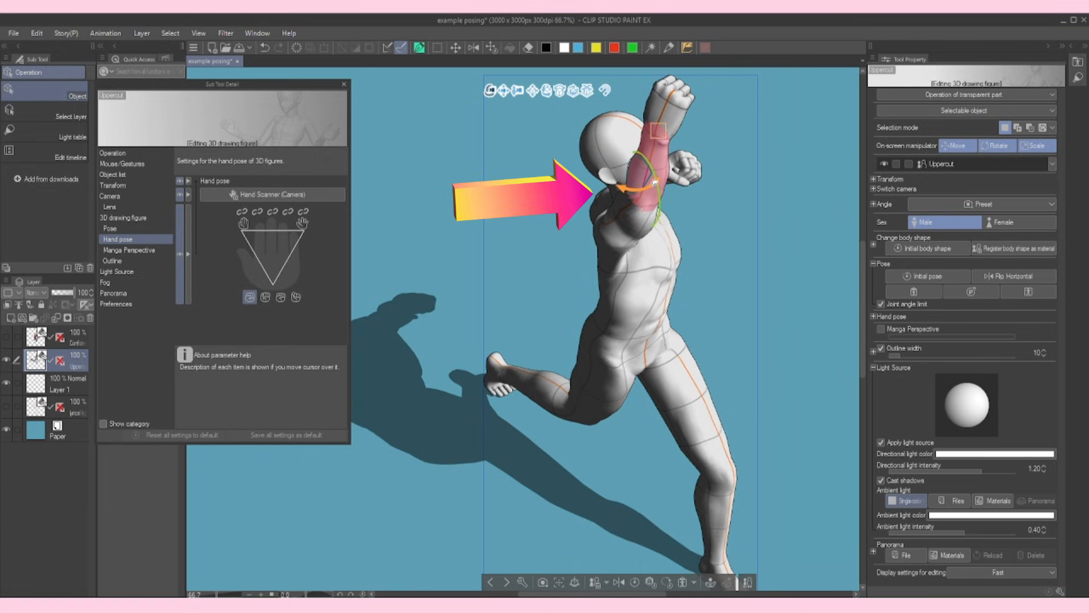
mouse_move(656, 183)
left_mouse_down()
mouse_move(633, 174)
mouse_move(635, 182)
left_mouse_up()
left_click_drag(763, 261, 652, 241)
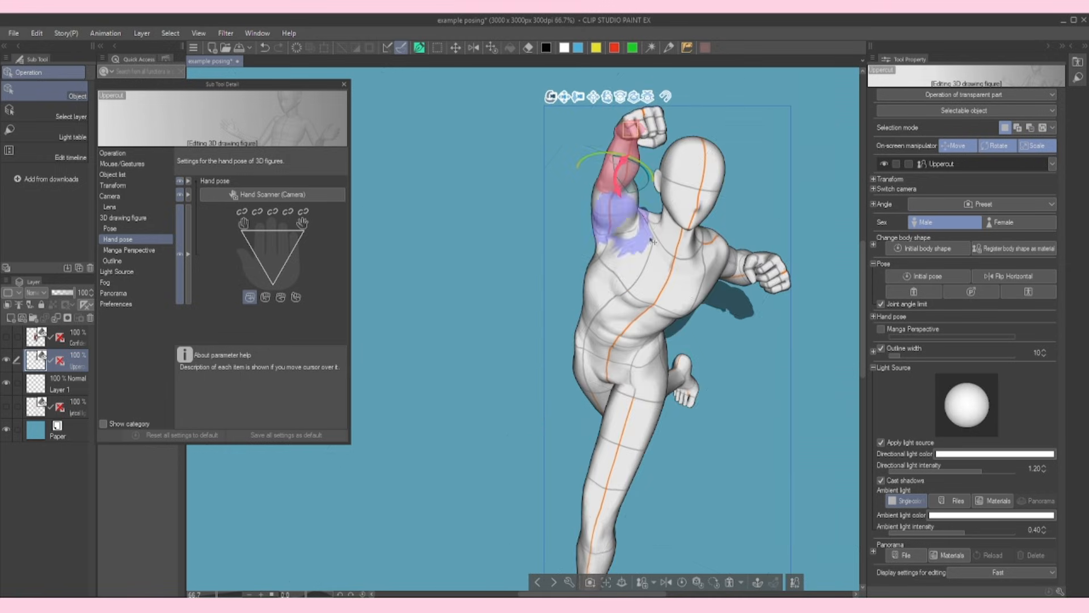
left_click_drag(621, 176, 630, 196)
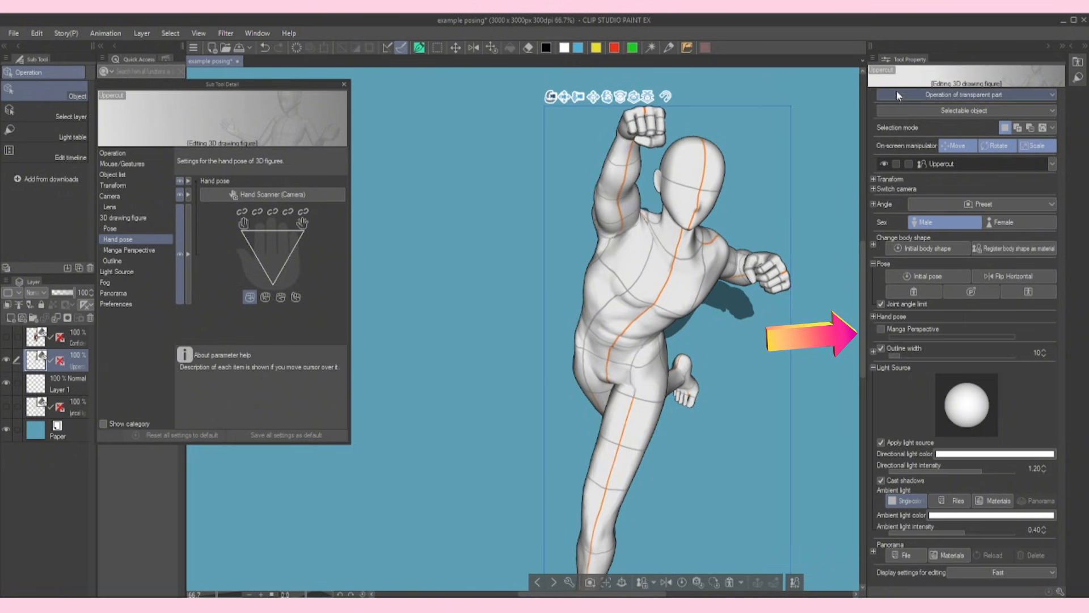
Step: Enable Manga Perspective on the Uppercut figure, set it to 0.80 and check the foreshortening from several angles
left_click(130, 247)
left_click(205, 181)
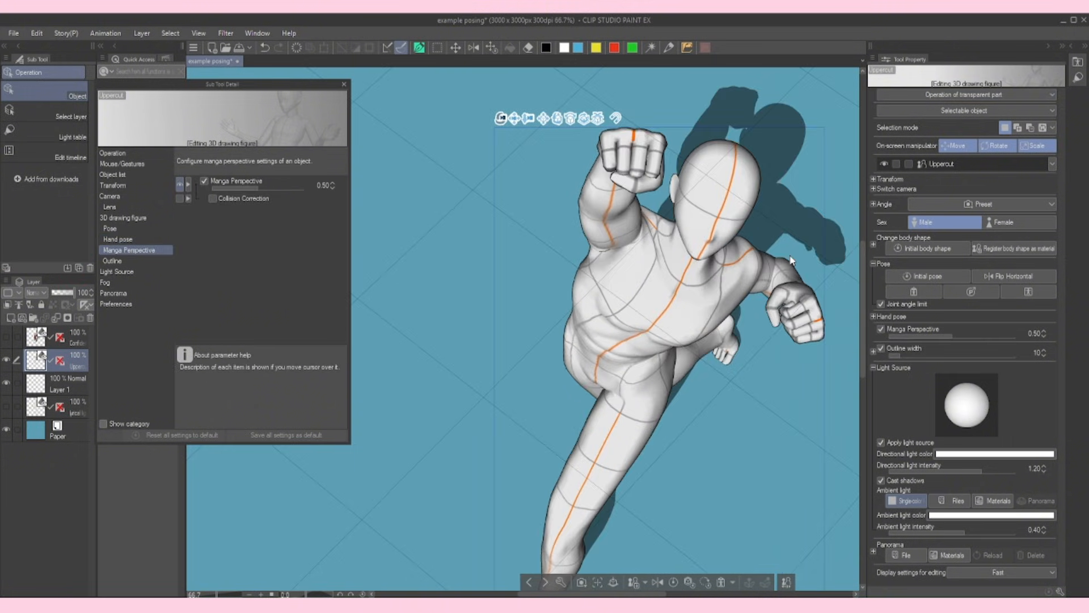
left_click_drag(956, 334, 987, 334)
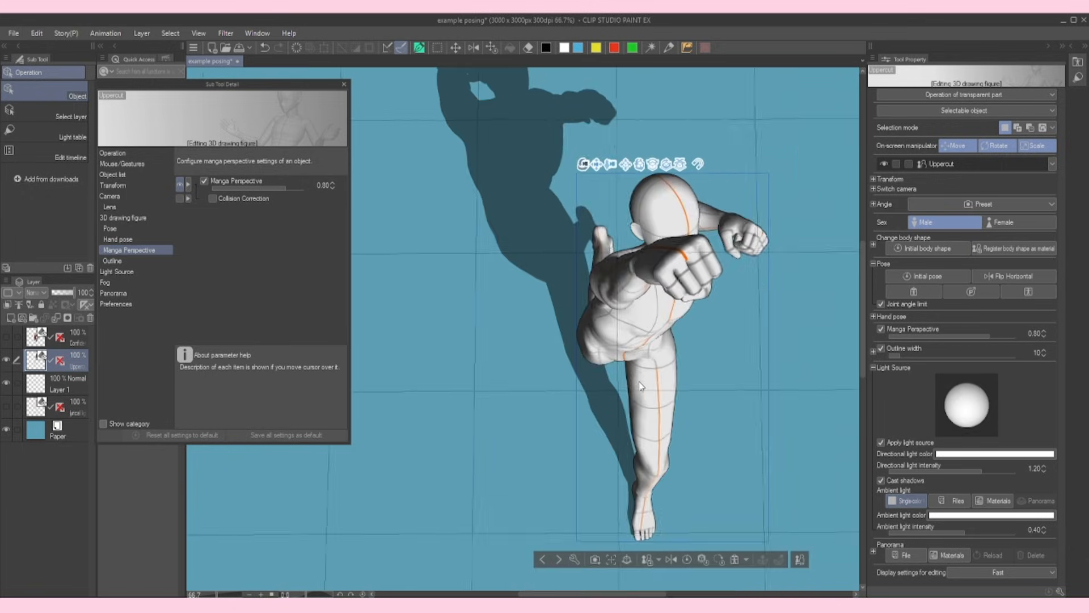
left_click_drag(634, 379, 652, 386)
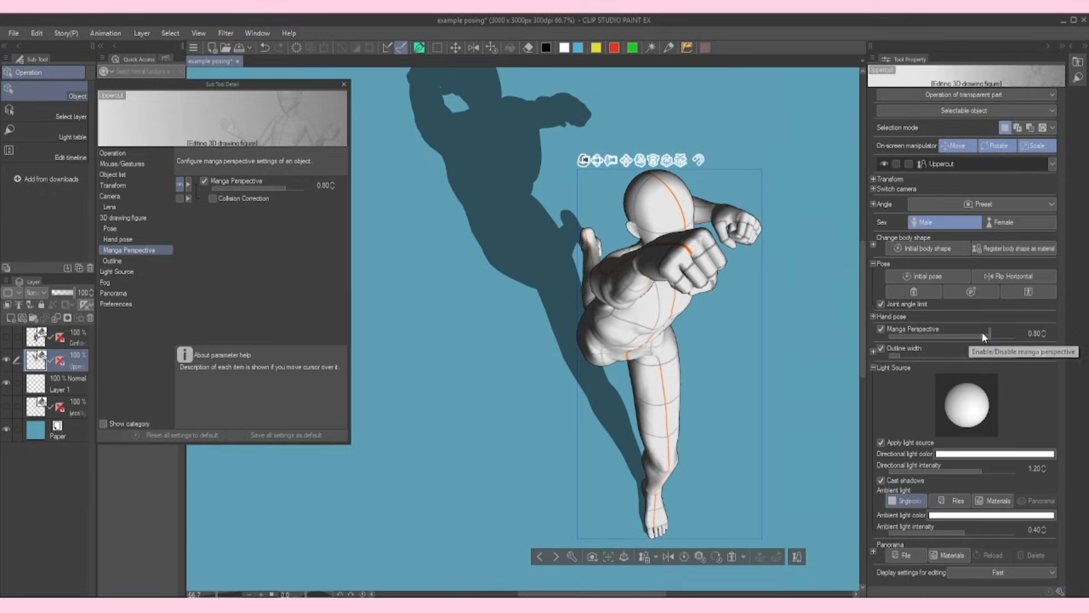
left_click_drag(783, 363, 703, 397)
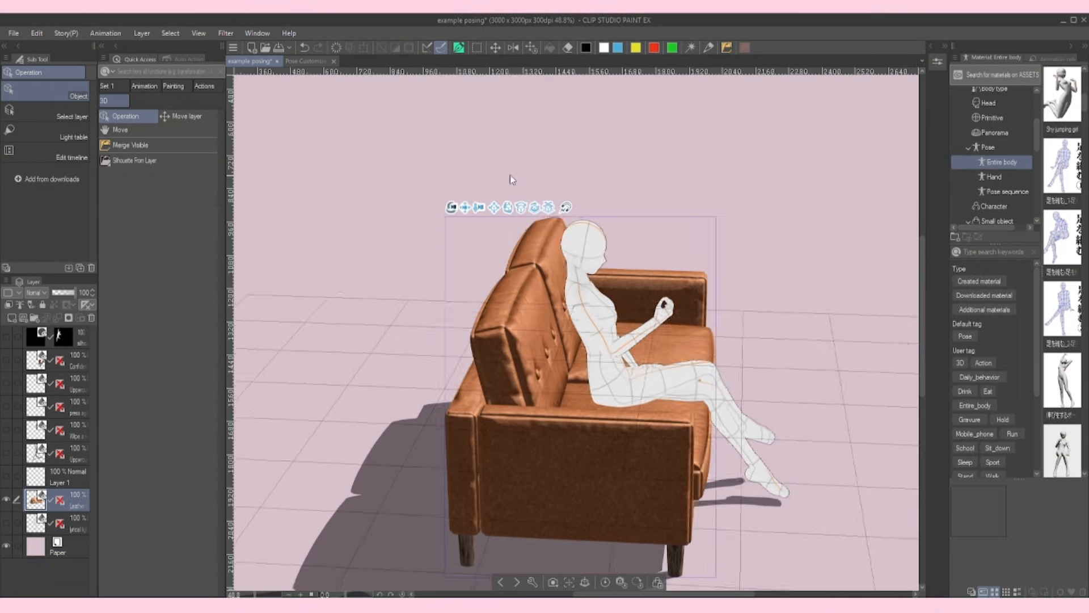
Step: Enable snapping for the seated figure and move it along the leather loveseat sofa toward its middle
left_click_drag(510, 175, 315, 208)
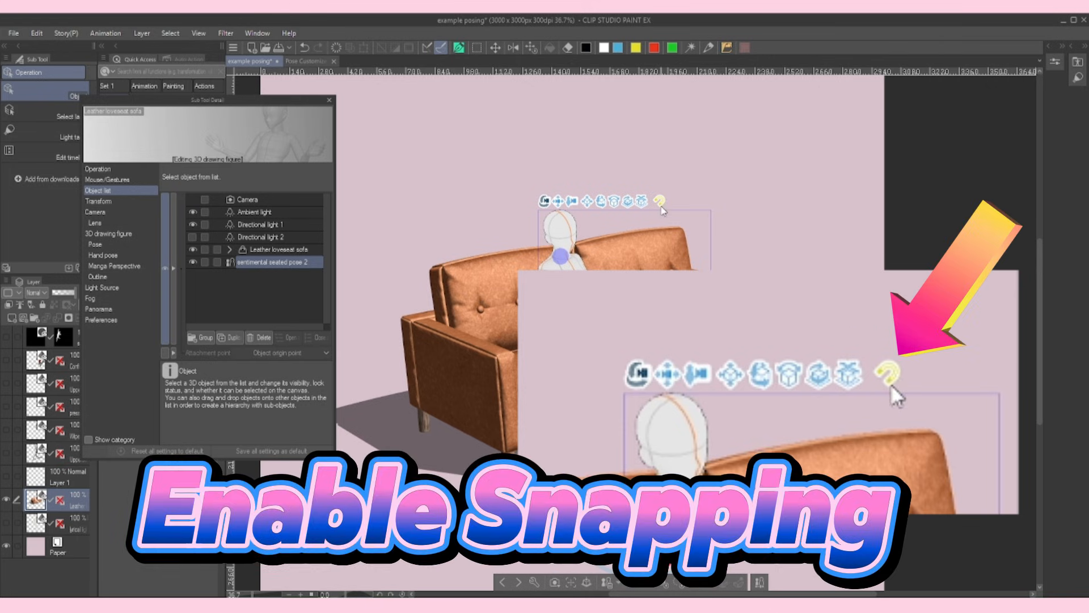
left_click(661, 205)
scroll(682, 218, "up", 3)
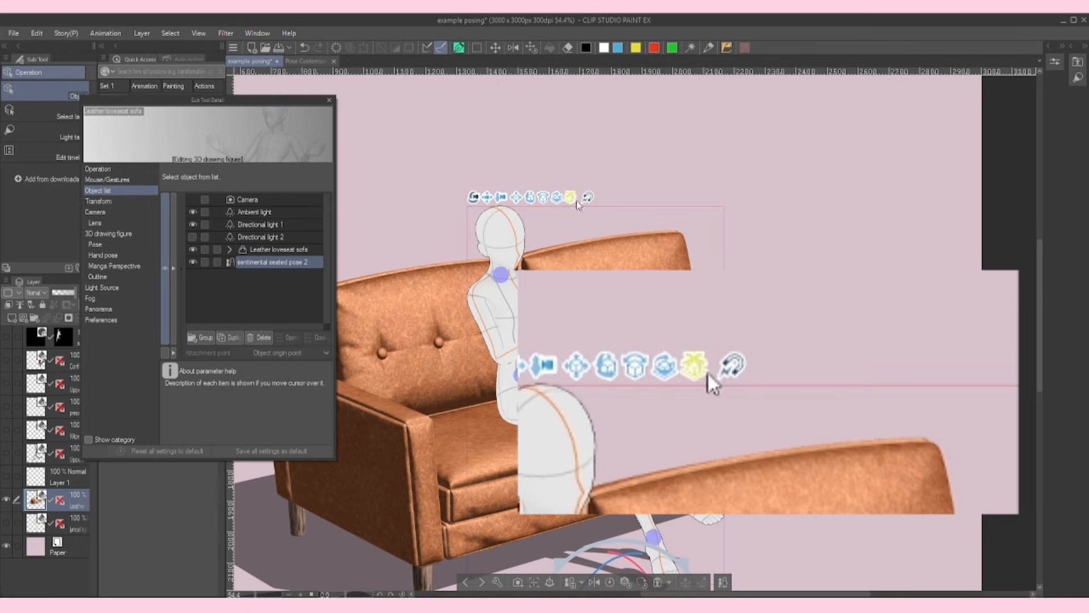
scroll(658, 224, "down", 3)
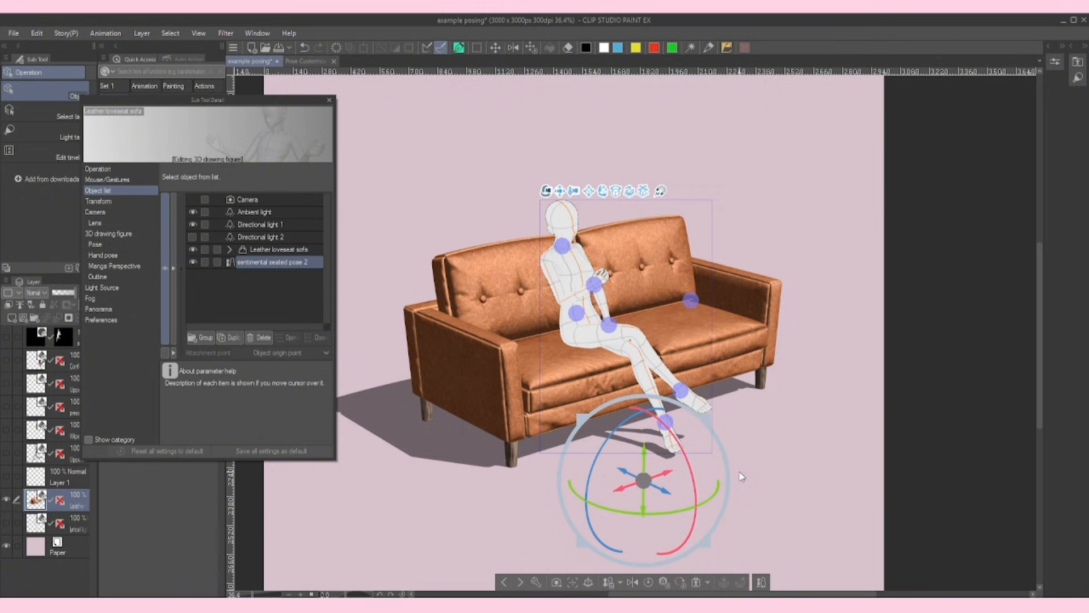
left_click_drag(670, 472, 711, 471)
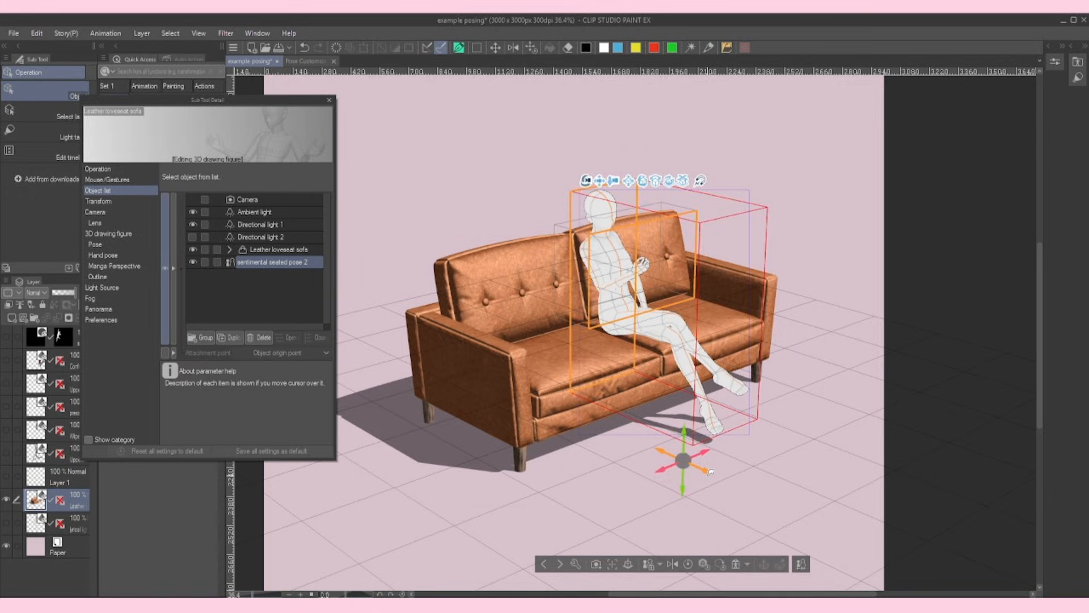
Step: Select the Leather loveseat sofa together with the seated pose figure in the object list
left_click_drag(519, 505, 445, 515)
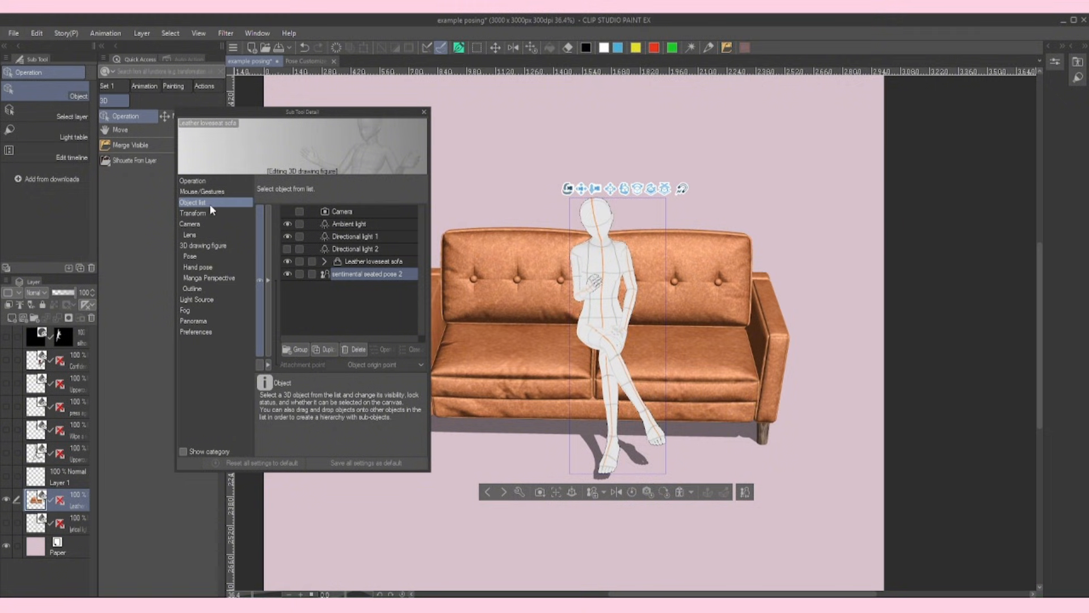
left_click(376, 264, "shift")
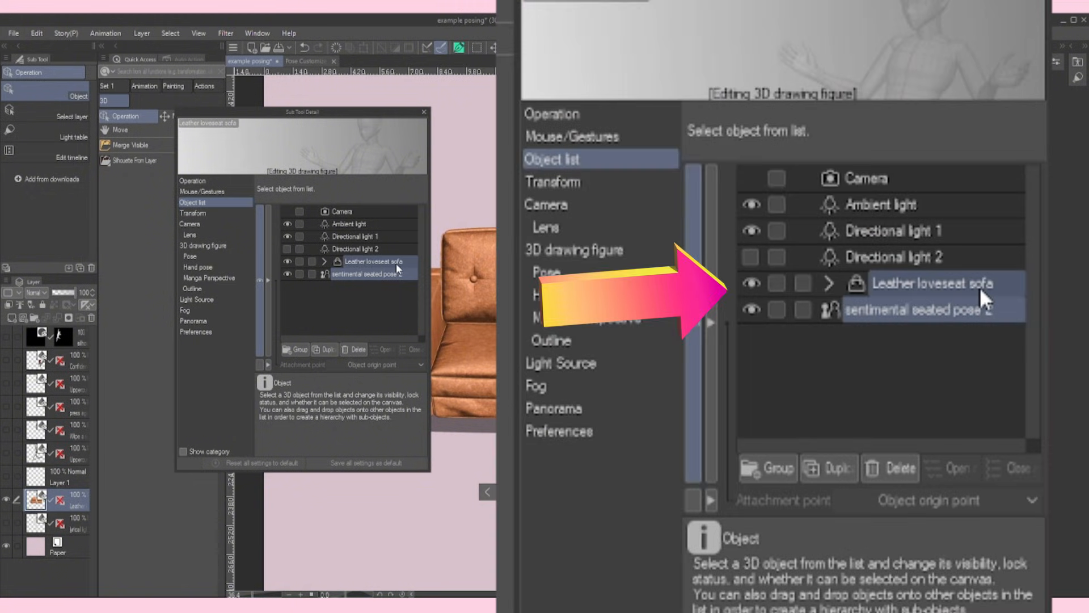
left_click(376, 276)
left_click(368, 263, "shift")
Step: Expand the Leather loveseat sofa's parts in the object list and toggle the visibility of Back cushion 2 and Seat cushion 1
left_click(322, 261)
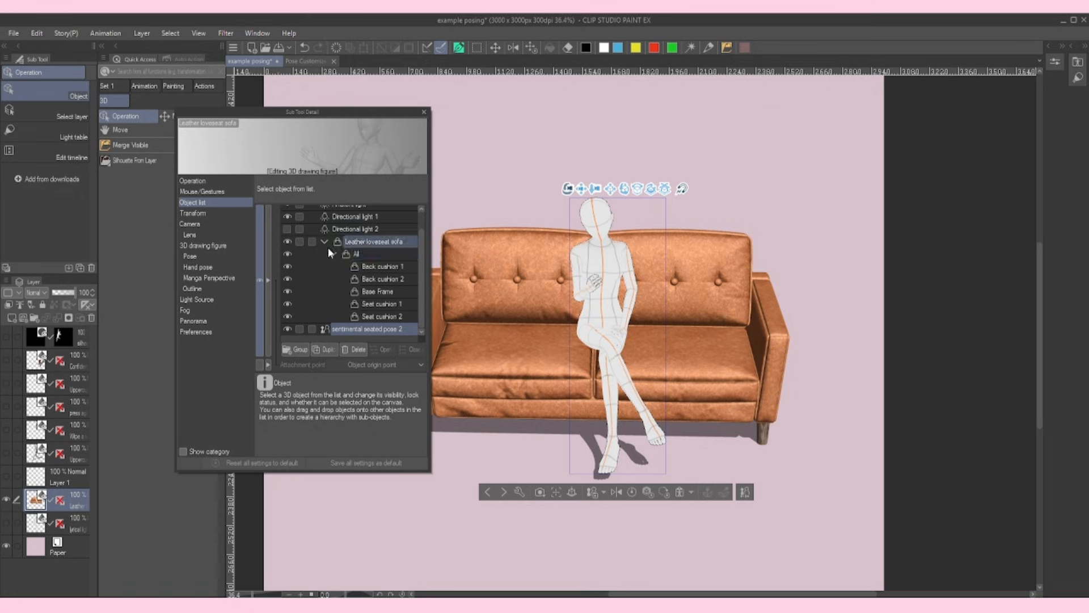
left_click(287, 278)
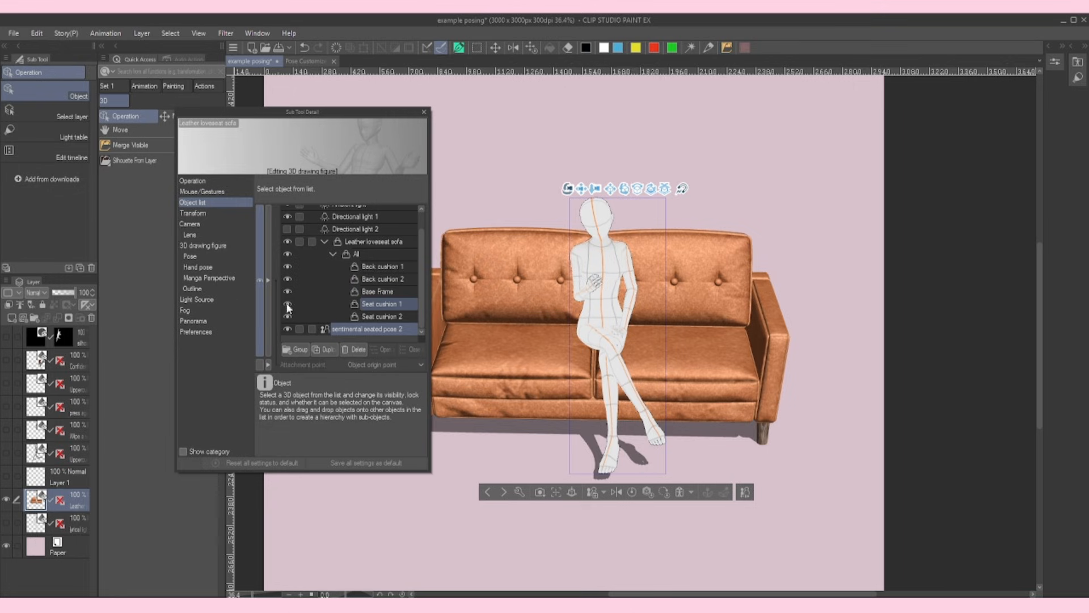
left_click(288, 305)
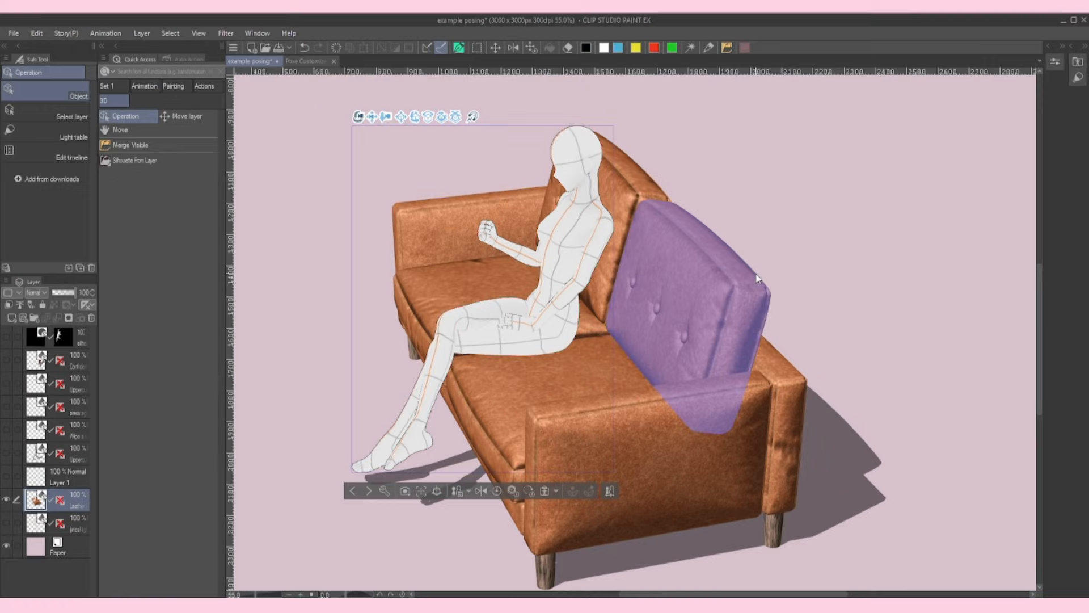
Step: Move the seated figure's upper body toward the sofa's backrest along one fixed axis of its neck control point
left_click(579, 225)
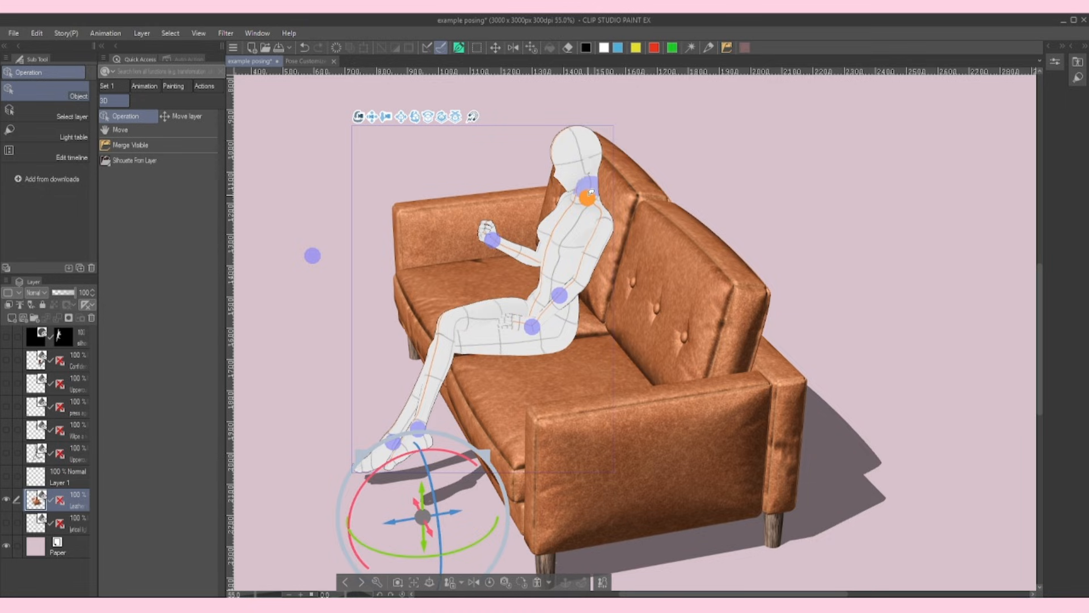
left_click(590, 196)
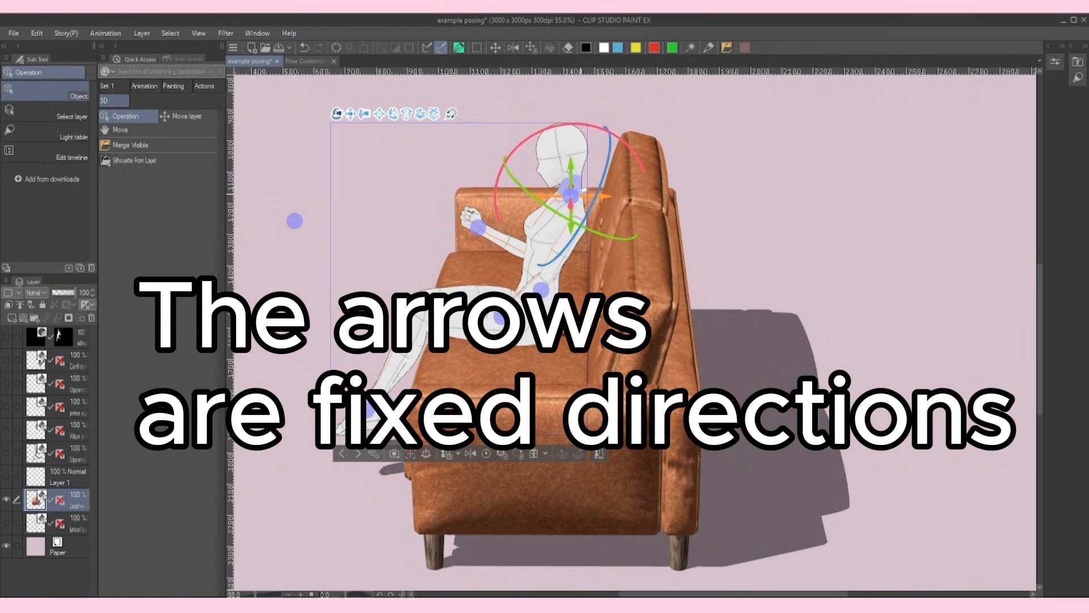
middle_click_drag(611, 191, 595, 220)
left_click(594, 220)
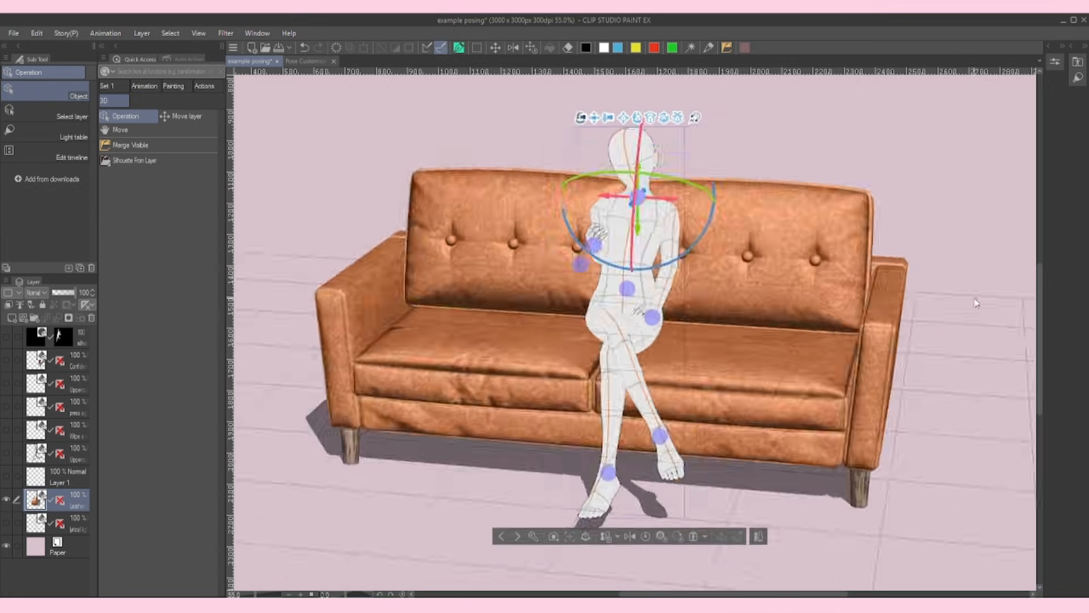
Step: Rotate the seated figure's crossed foot at the ankle and swing its leg while keeping the foot pose fixed
left_click(657, 434)
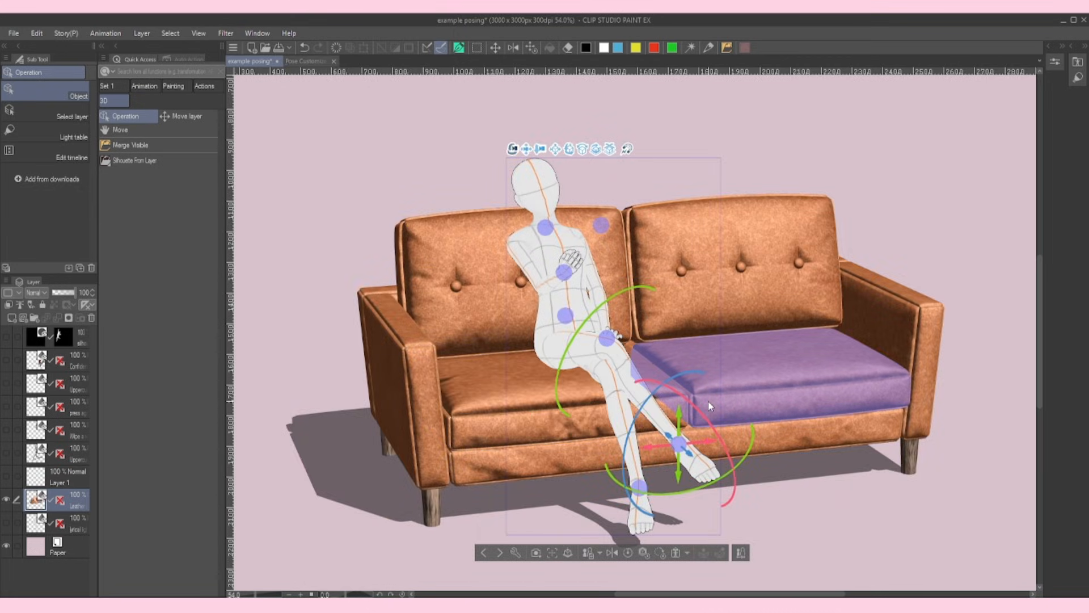
left_click_drag(736, 457, 737, 485)
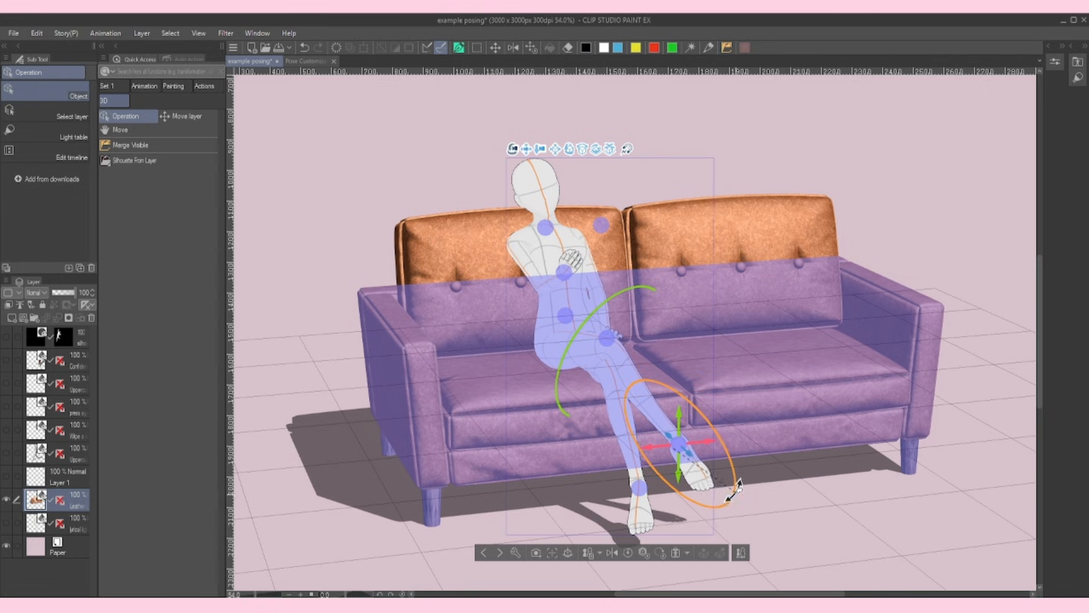
left_click_drag(714, 440, 715, 442)
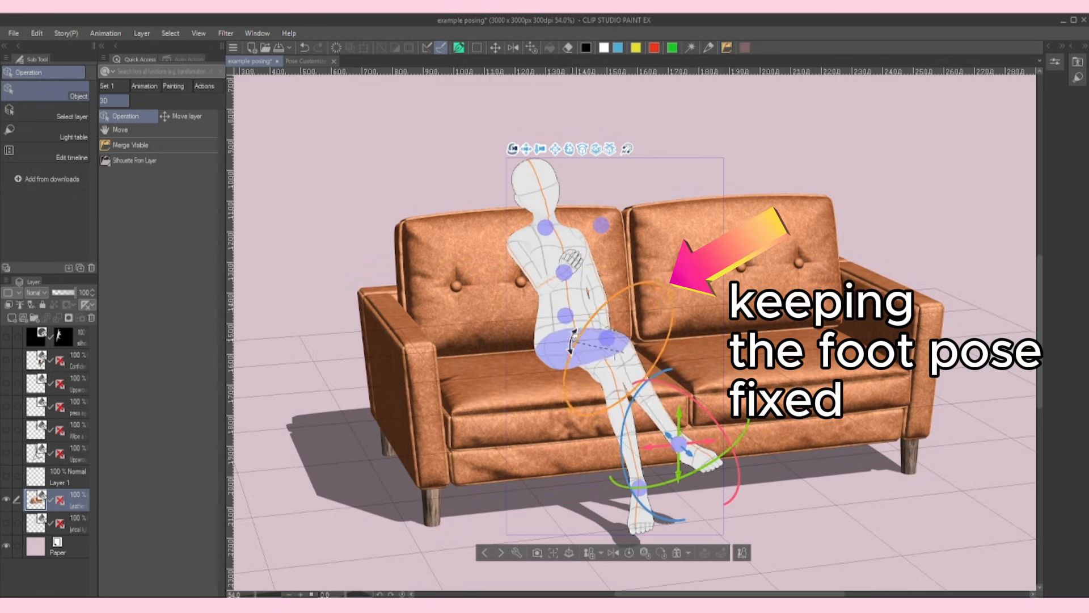
left_click_drag(679, 410, 703, 401)
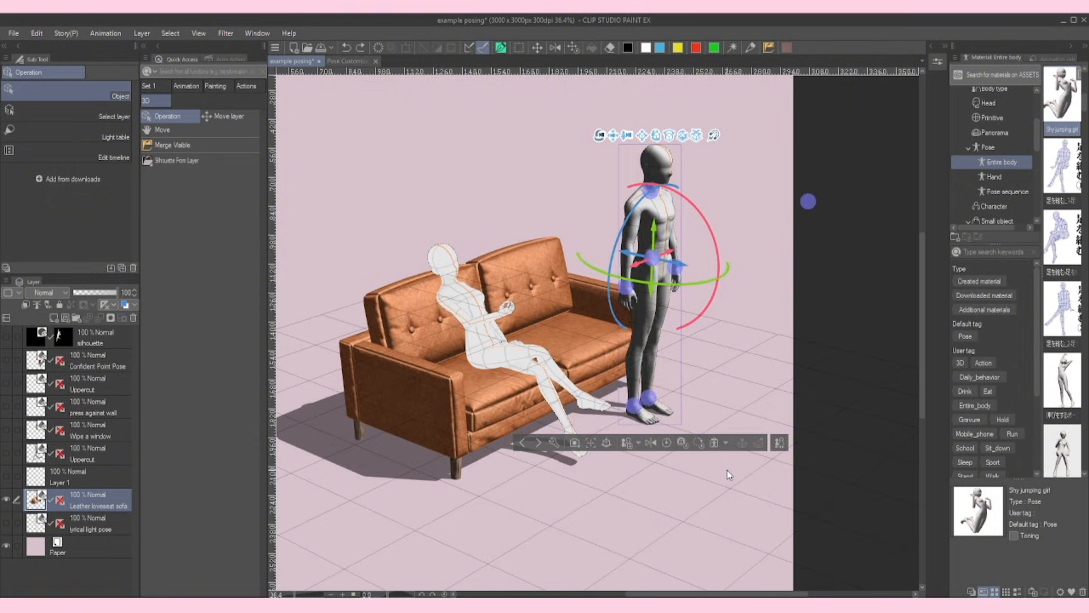
Step: Lower the standing dark figure by its hip control point onto the sofa's free seat and reposition its hand near the knee
left_click_drag(760, 485, 660, 303)
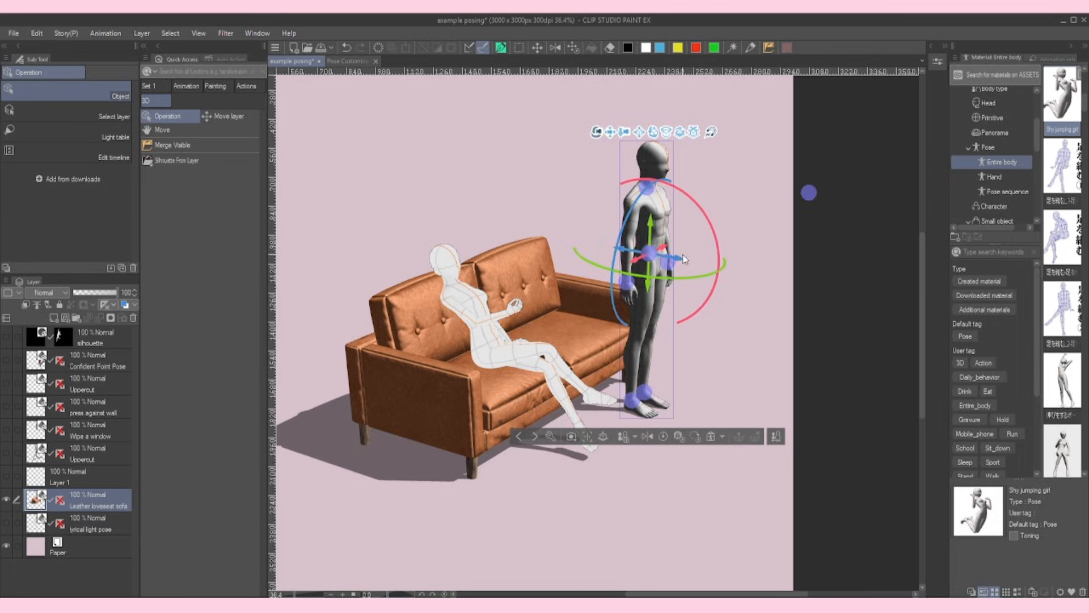
left_click_drag(683, 256, 610, 345)
left_click_drag(641, 257, 599, 334)
left_click(612, 270)
left_click(653, 260)
left_click_drag(652, 260, 634, 317)
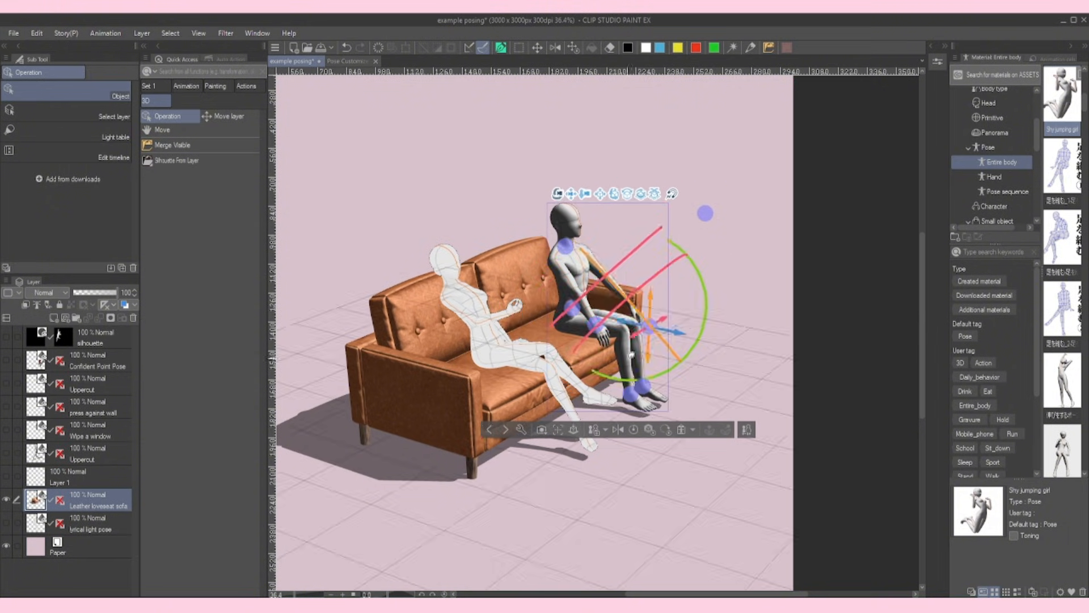
Step: Select the second figure's ankle control point to check the foot placement and ground the figure
left_click_drag(698, 341, 733, 416)
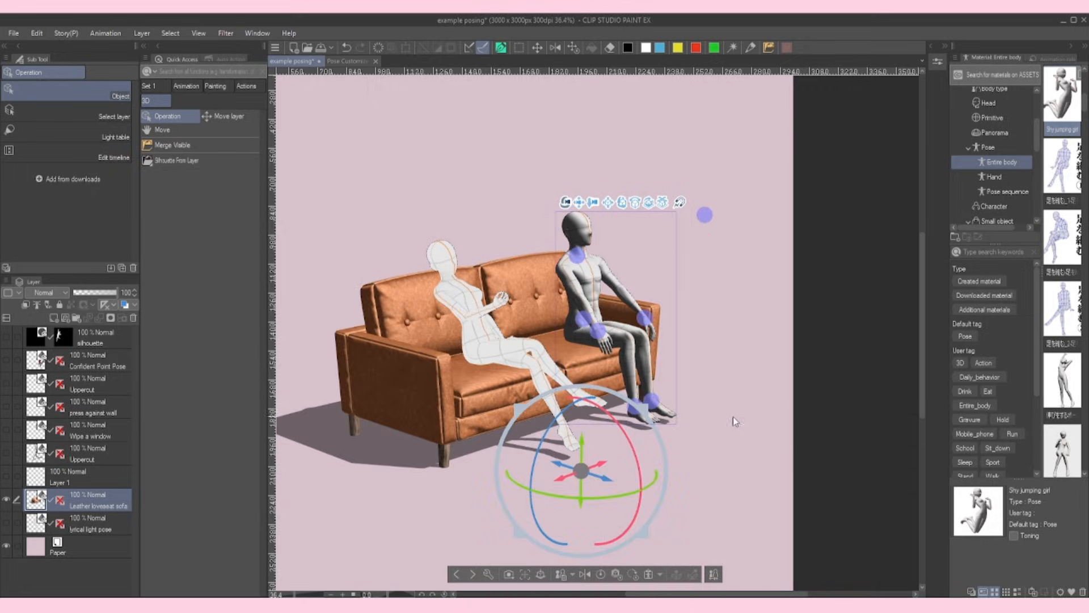
left_click_drag(707, 501, 630, 421)
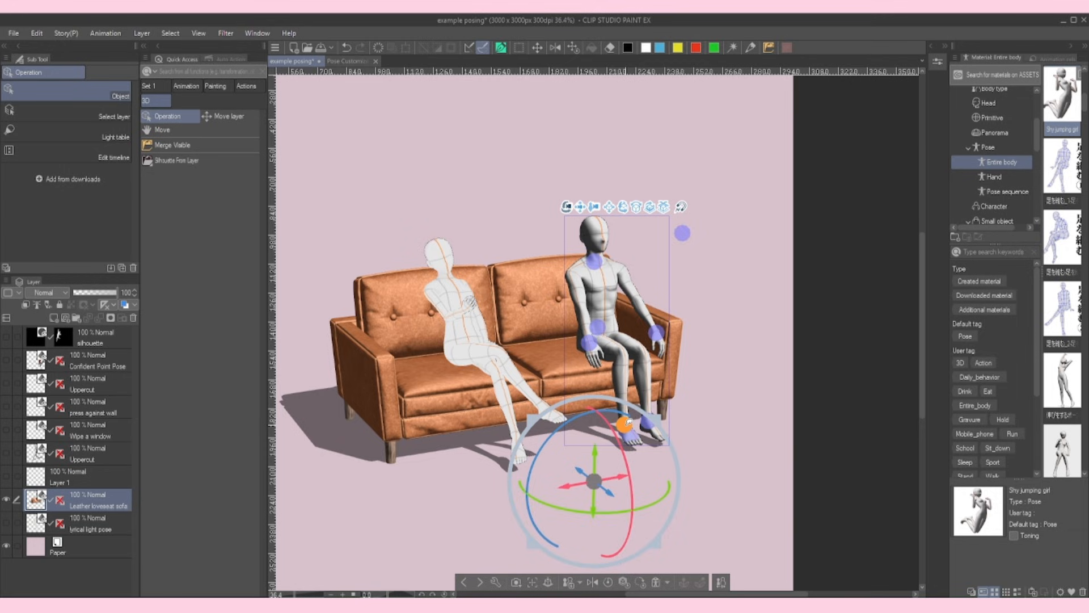
scroll(630, 422, "up", 2)
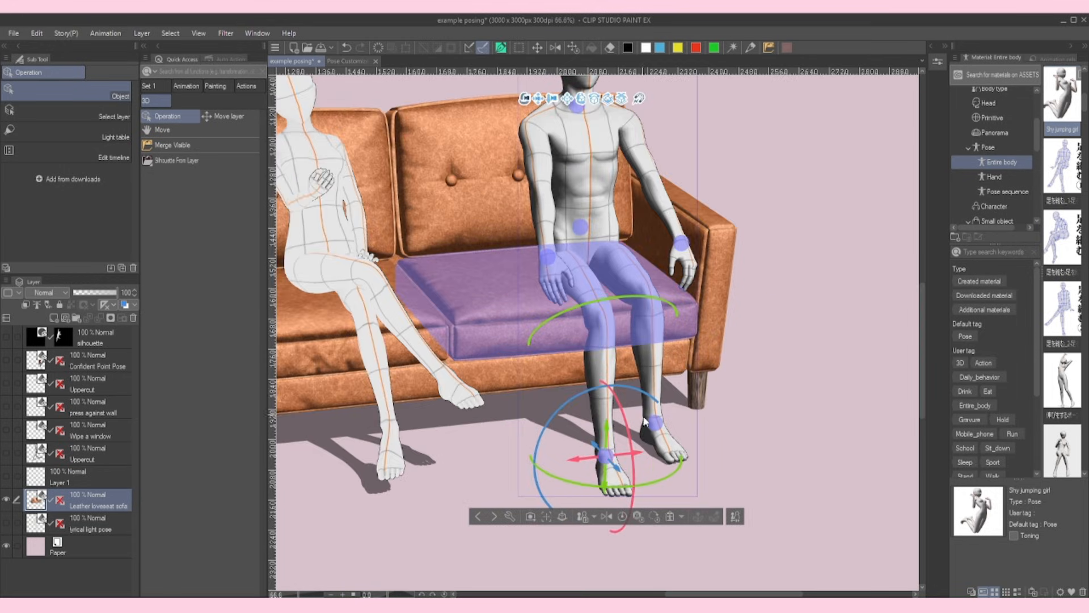
left_click(562, 519)
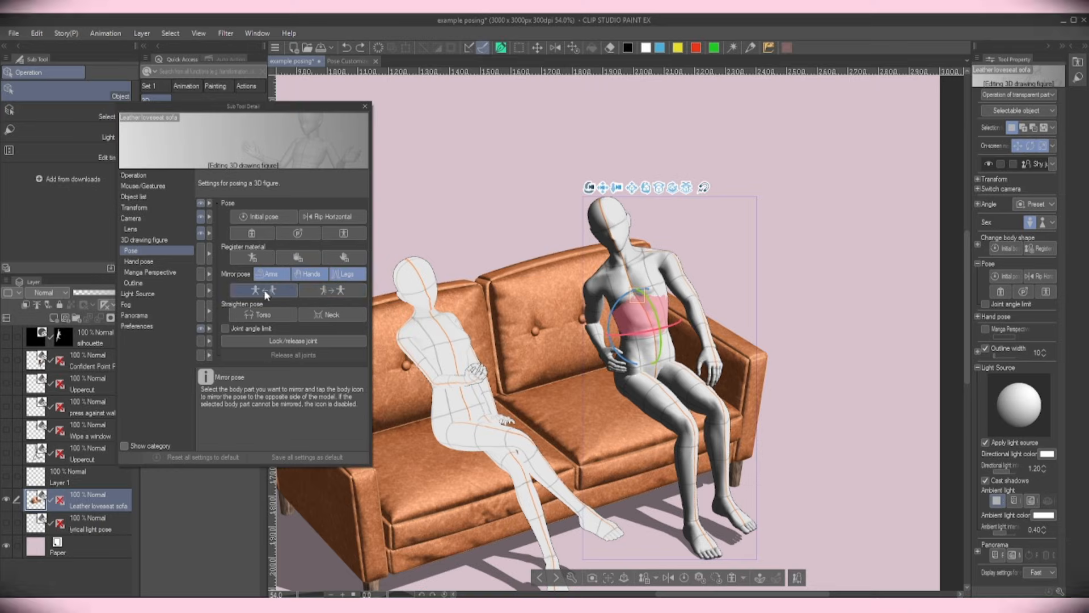
Step: Mirror the second figure's arm, hand and leg pose to the opposite side of its body
left_click(320, 293)
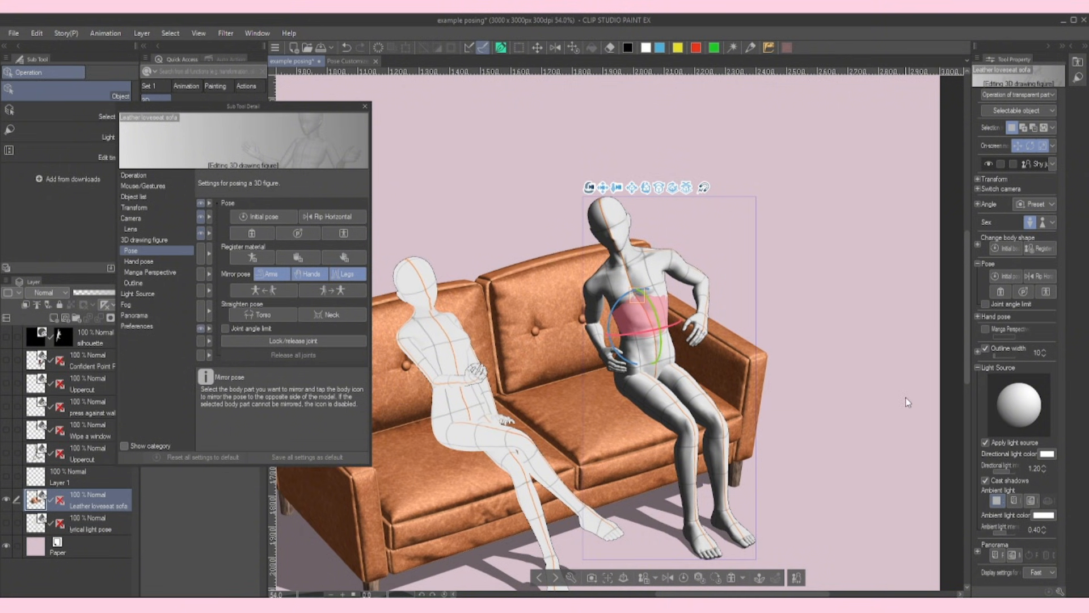
mouse_move(801, 451)
left_mouse_down()
mouse_move(723, 429)
mouse_move(707, 339)
mouse_move(670, 381)
mouse_move(666, 412)
mouse_move(794, 471)
left_mouse_up()
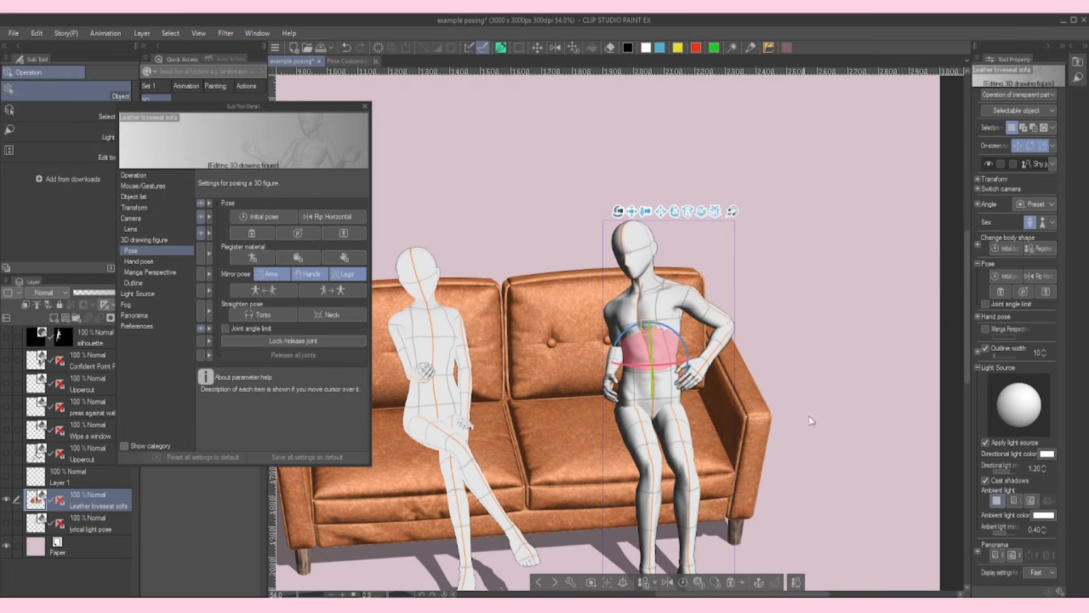
Step: Rotate the second figure's torso, legs and arms so it turns toward the first figure with one arm on the backrest
left_click_drag(616, 326, 574, 290)
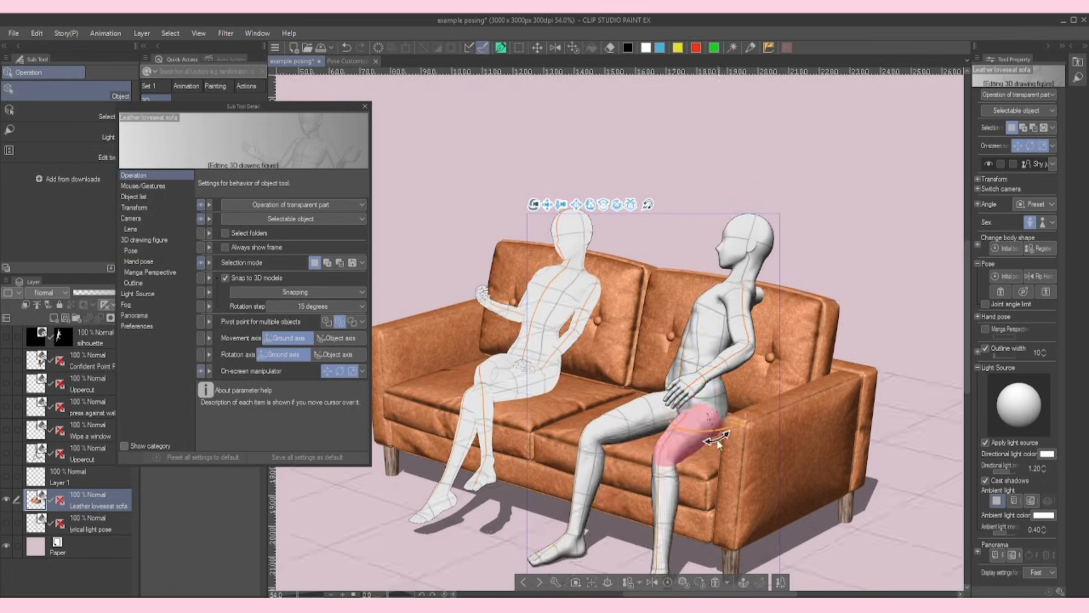
left_click_drag(732, 267, 688, 215)
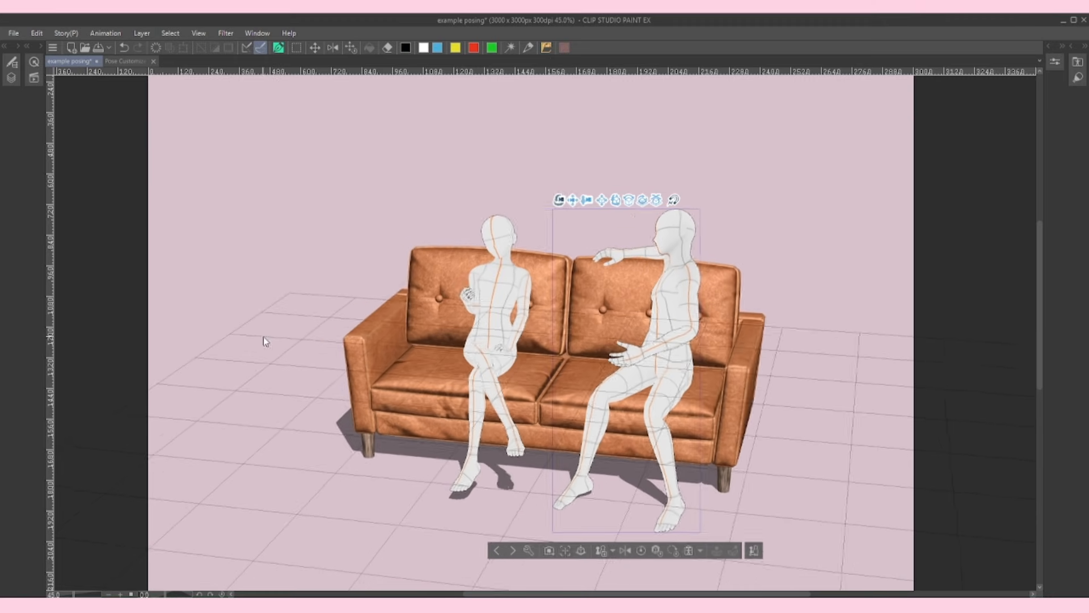
left_click_drag(263, 336, 179, 318)
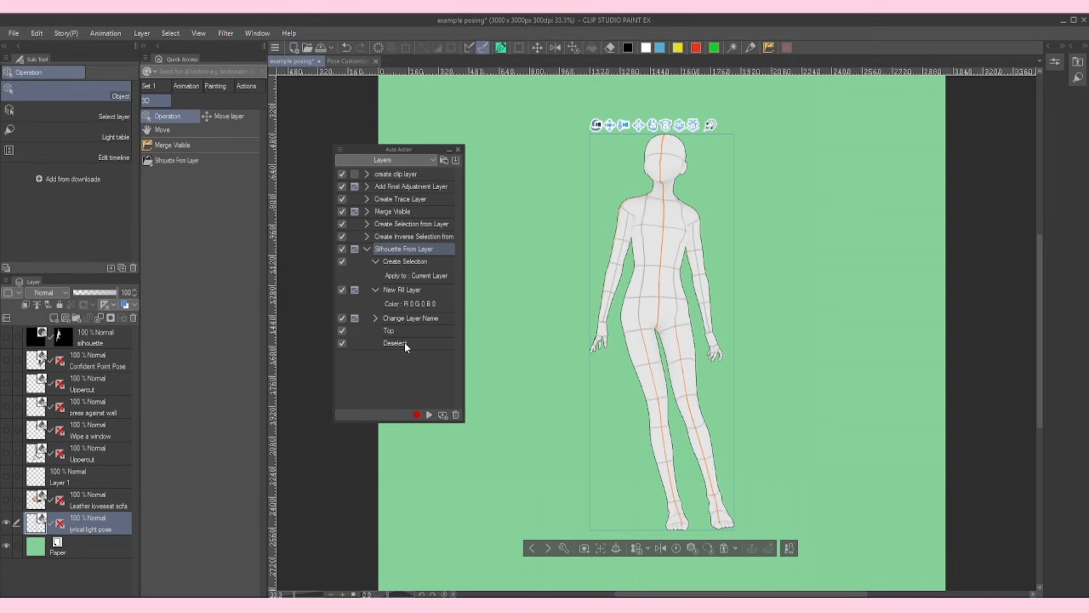
Step: Run the Silhouette From Layer auto action on the lyrical light pose with a black fill, naming the layer Girl Silhouette
left_click(429, 414)
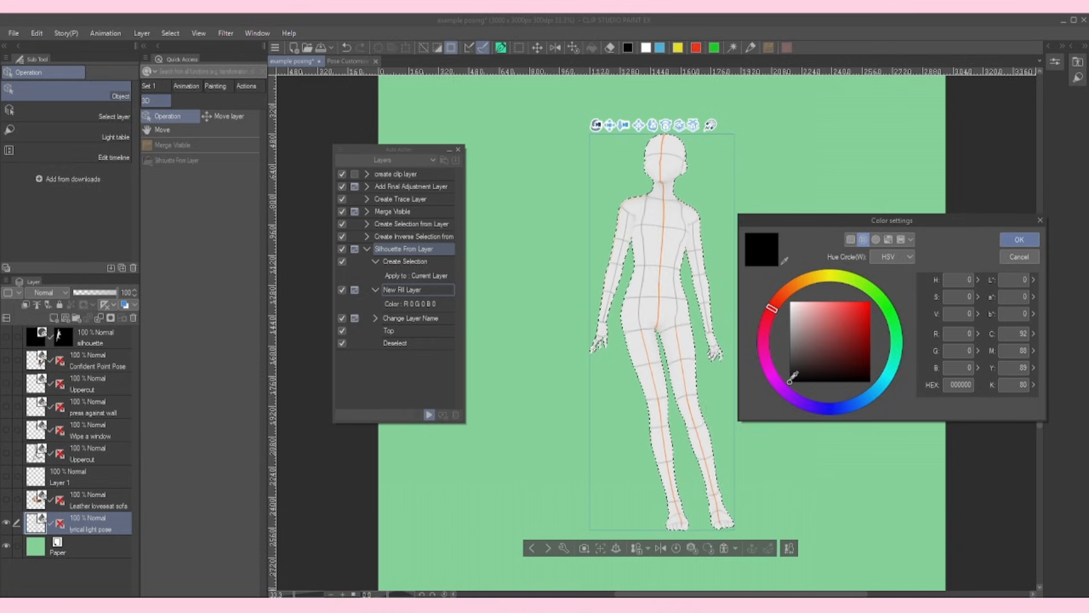
left_click(1019, 240)
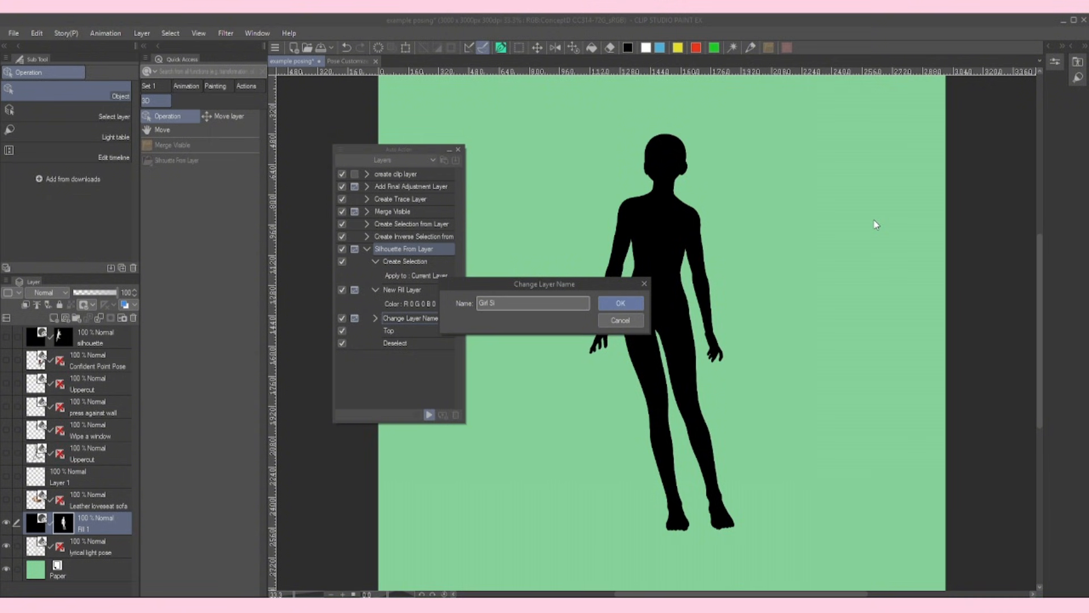
left_click(635, 305)
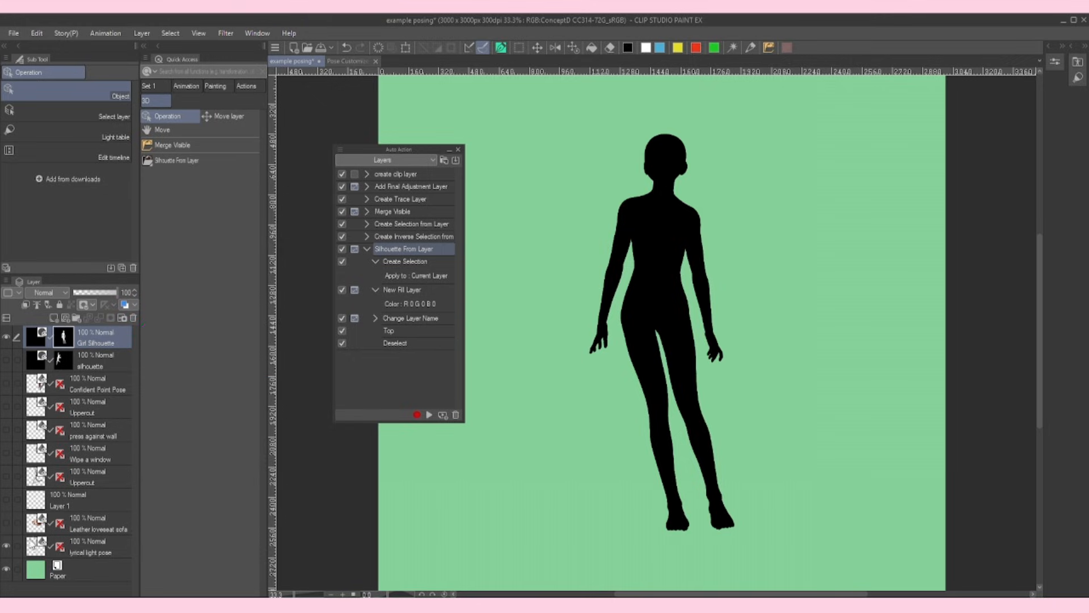
Step: Transform the Girl Silhouette layer by moving it slightly up and to the right
key("ctrl+t")
mouse_move(688, 310)
left_mouse_down()
mouse_move(619, 296)
mouse_move(744, 305)
mouse_move(695, 301)
left_mouse_up()
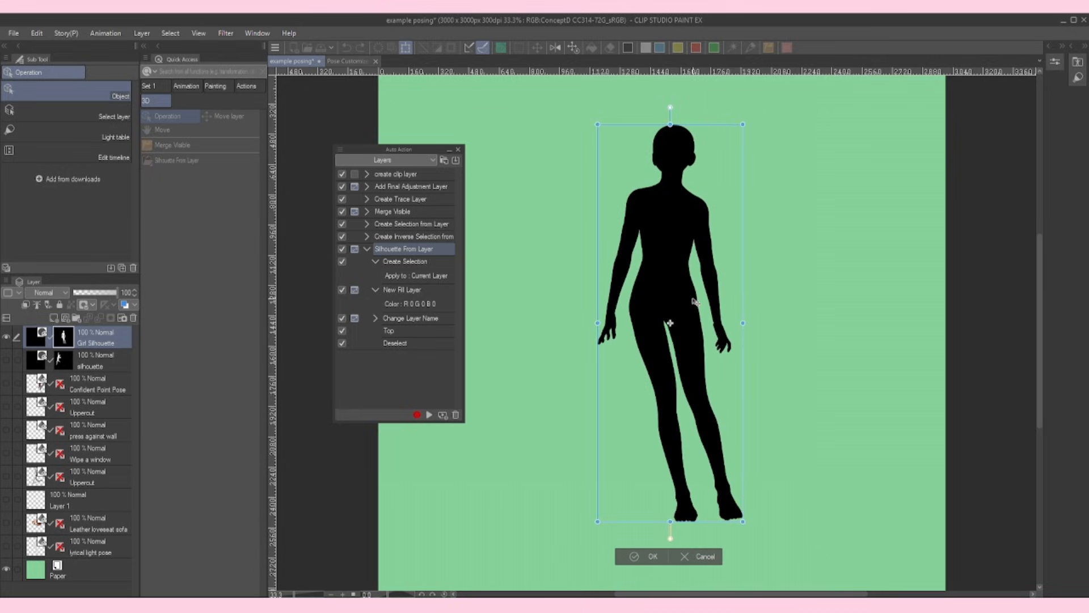
key("Return")
Step: Add a new layer clipped to the Girl Silhouette layer and draw on it around the head with the Pen tool
left_click(54, 318)
right_click(44, 341)
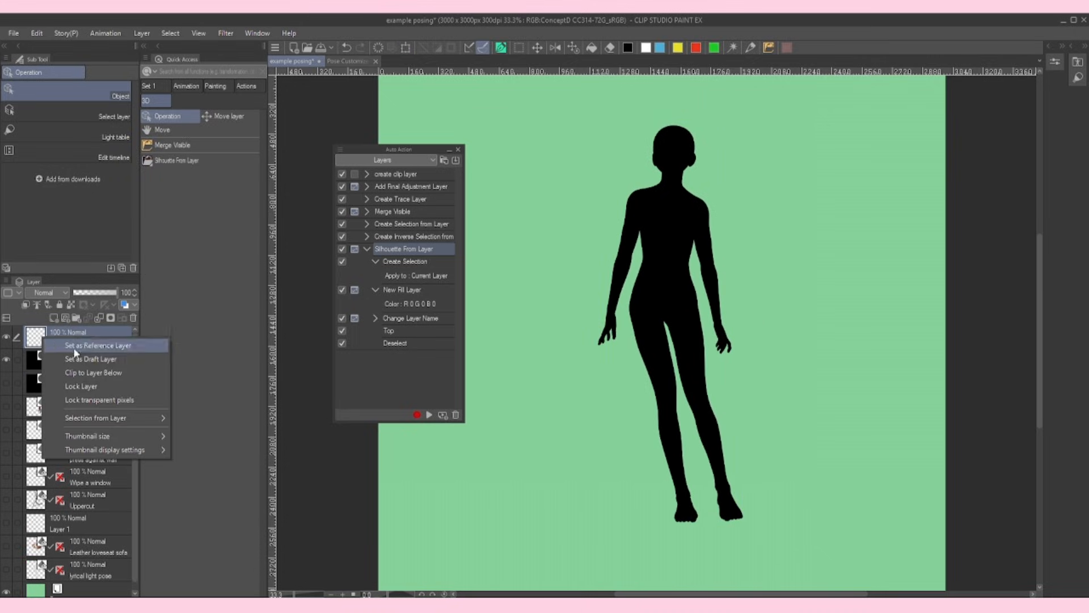
left_click(108, 372)
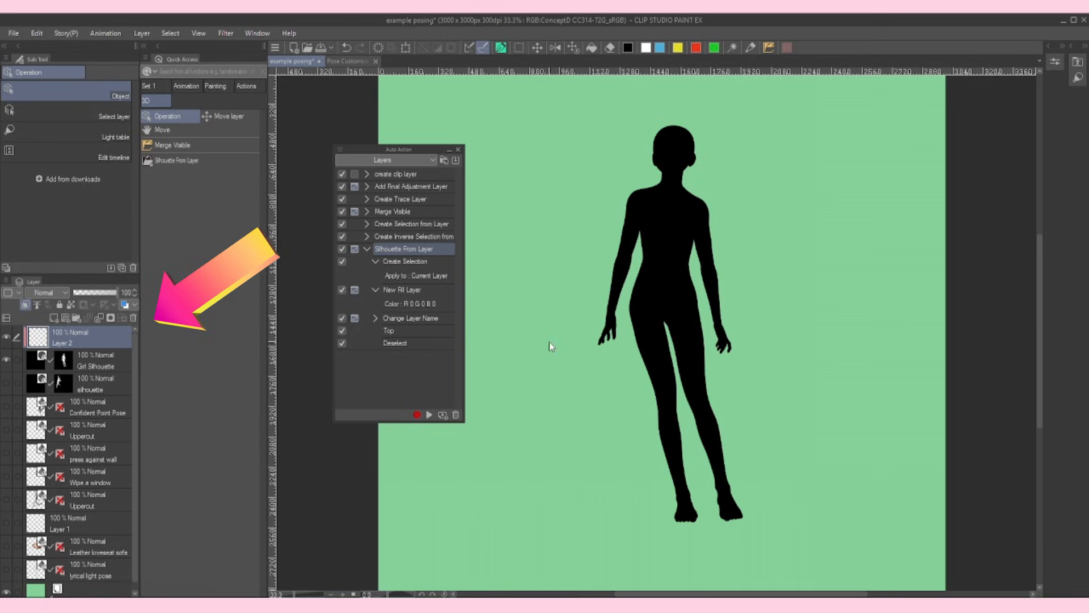
key("p")
left_click_drag(699, 129, 658, 156)
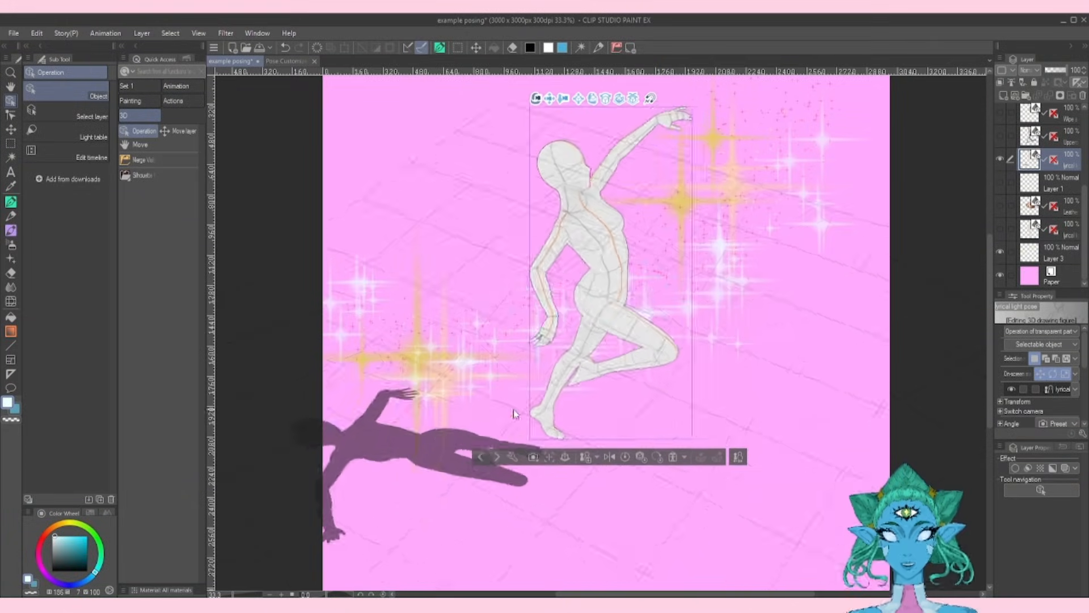
left_click_drag(775, 359, 554, 467)
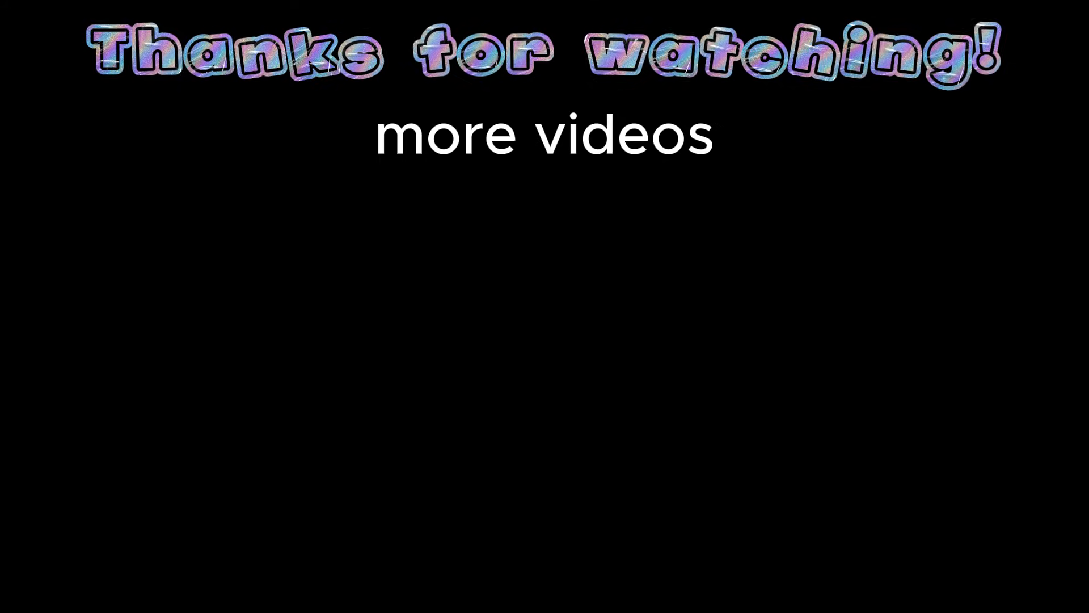